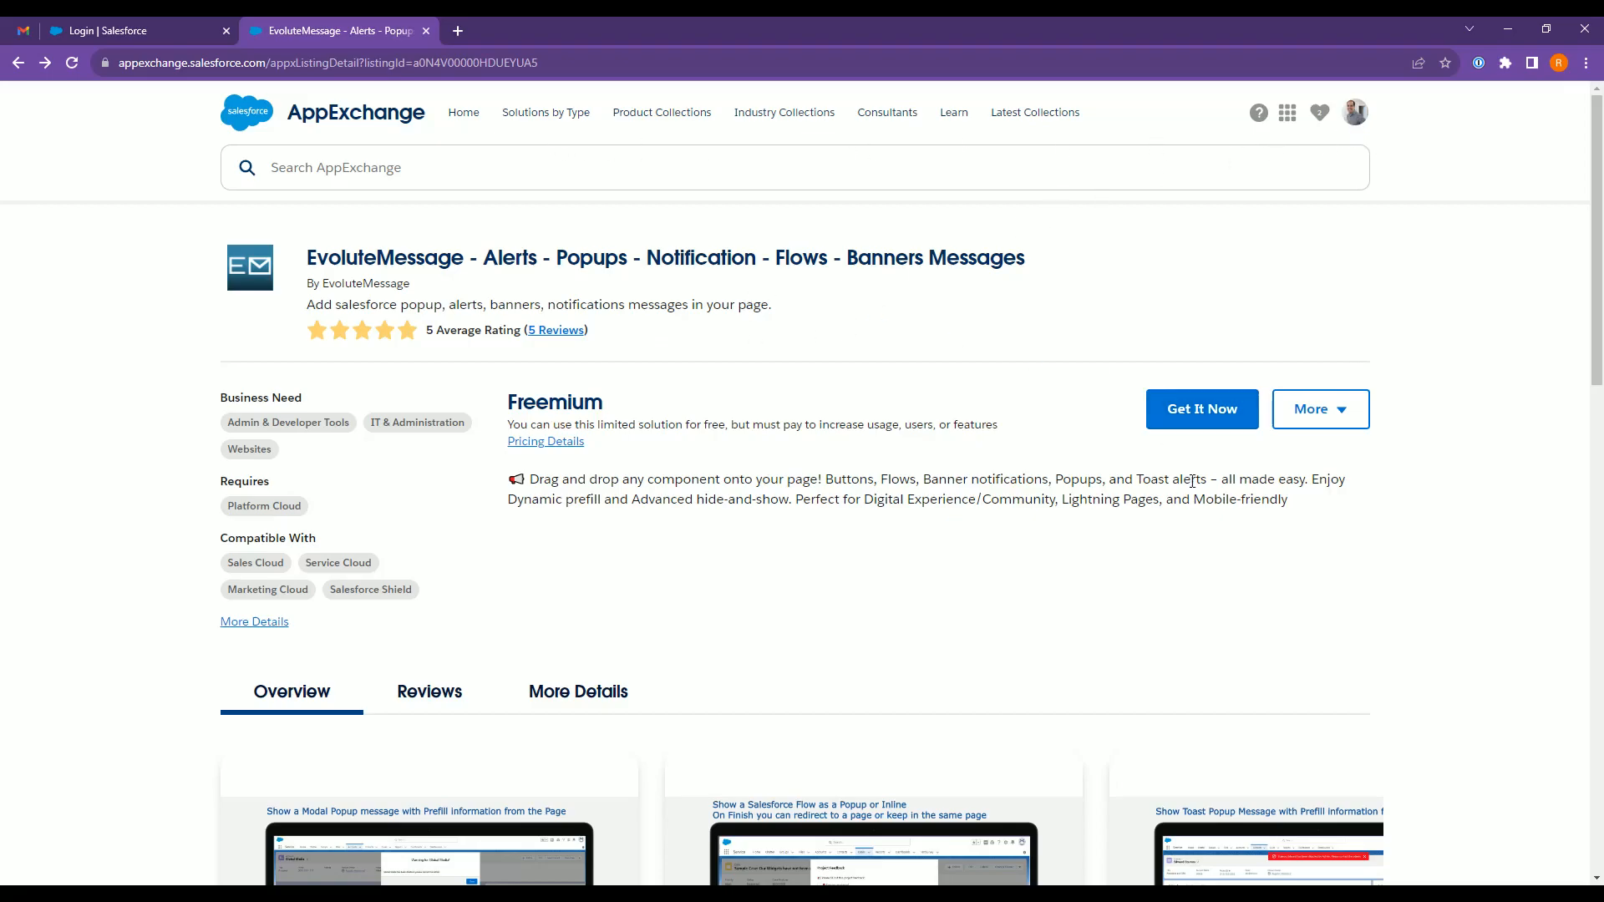
Start installing the EvoluteMessage package in a sandbox, agreeing to the terms and conditions and confirming the installation details.
{"action": "left_click", "coordinate": [1183, 424]}
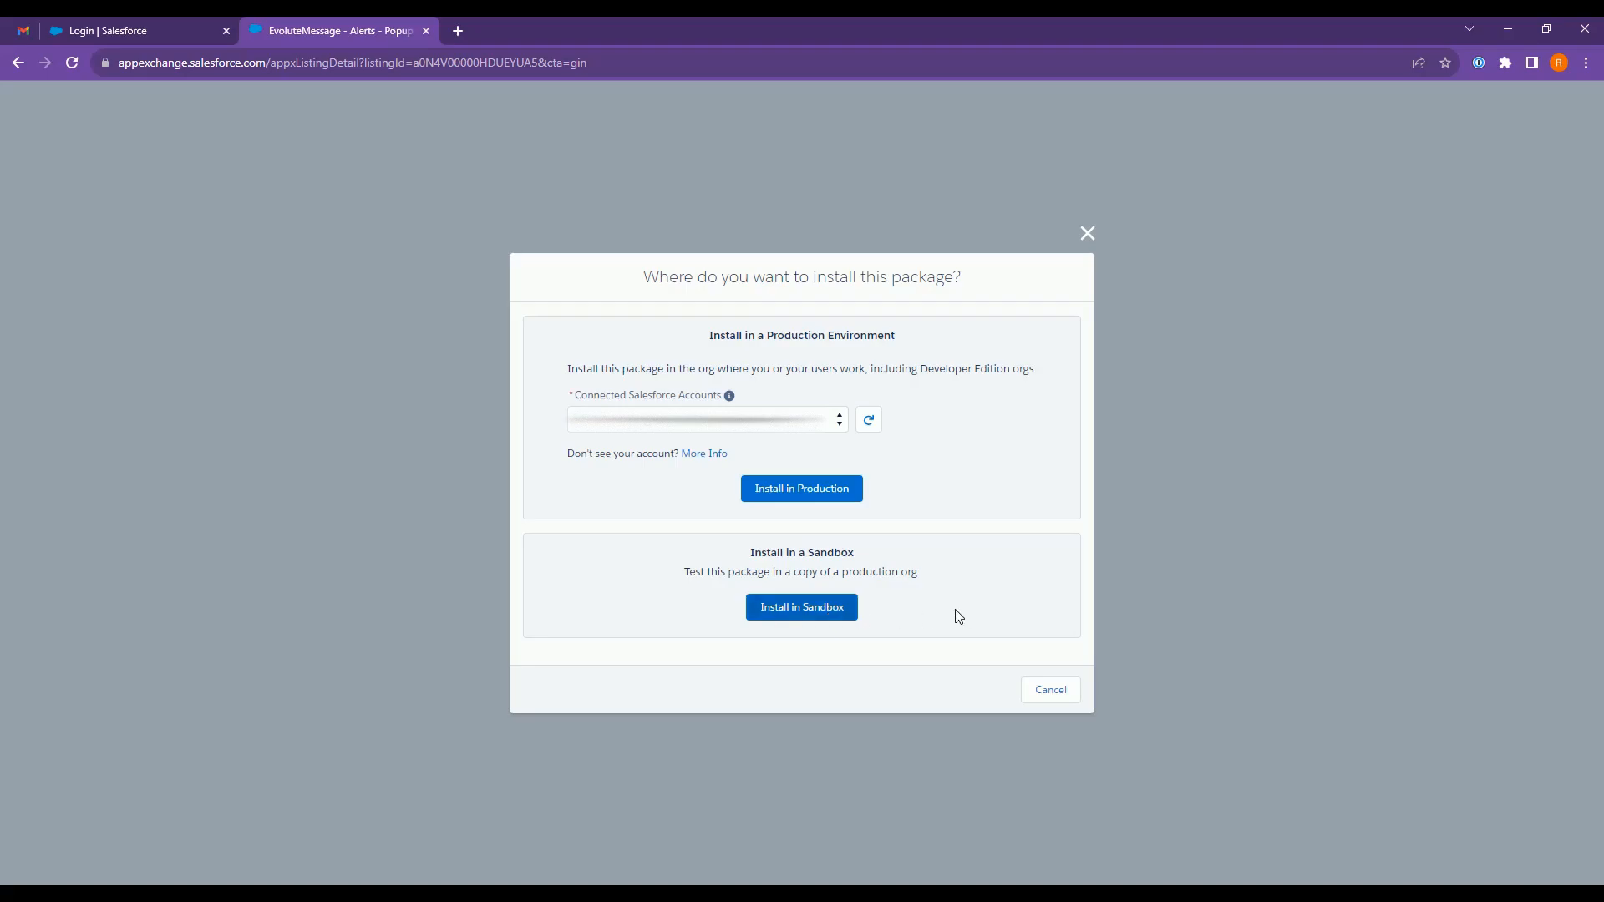
{"action": "left_click", "coordinate": [806, 616]}
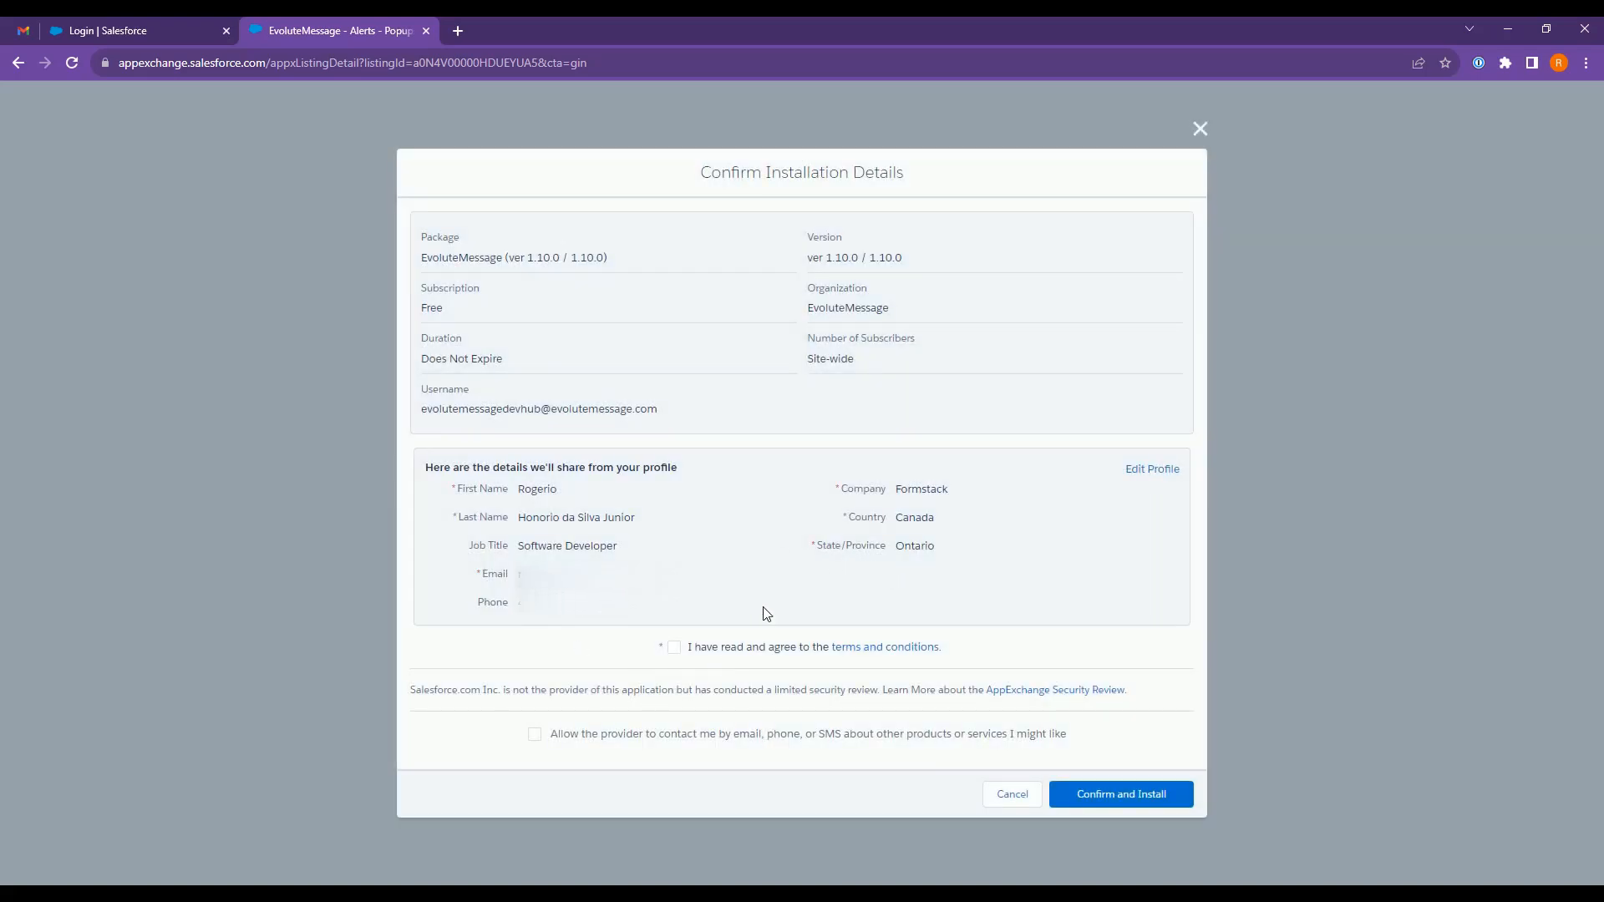
{"action": "left_click", "coordinate": [675, 648]}
{"action": "left_click", "coordinate": [1122, 803]}
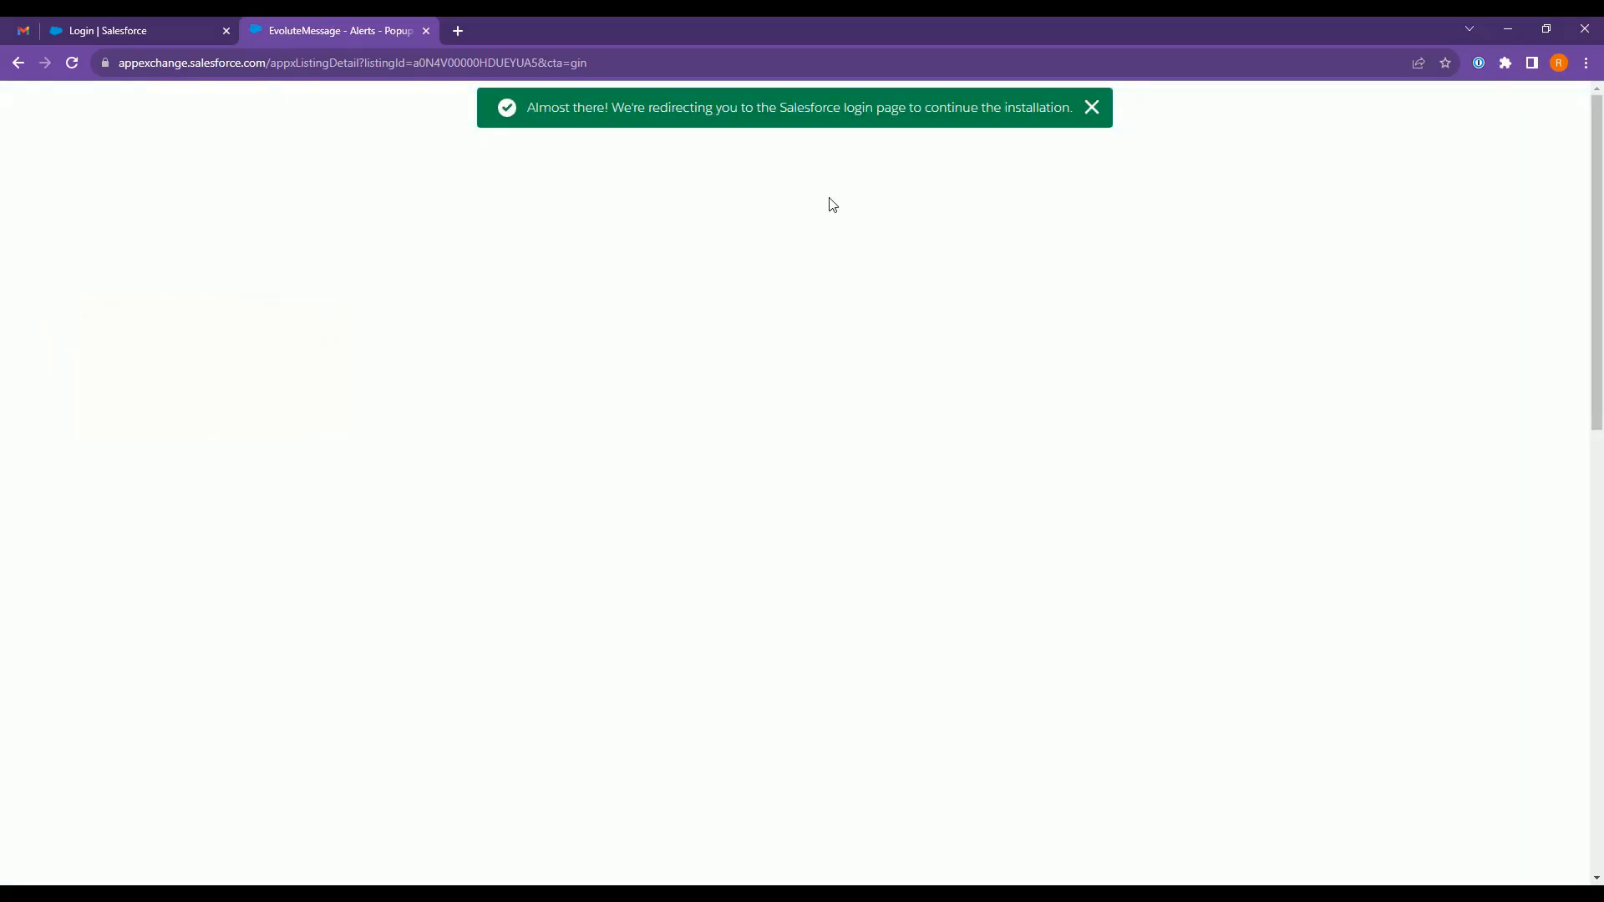
{"action": "left_click", "coordinate": [1093, 109]}
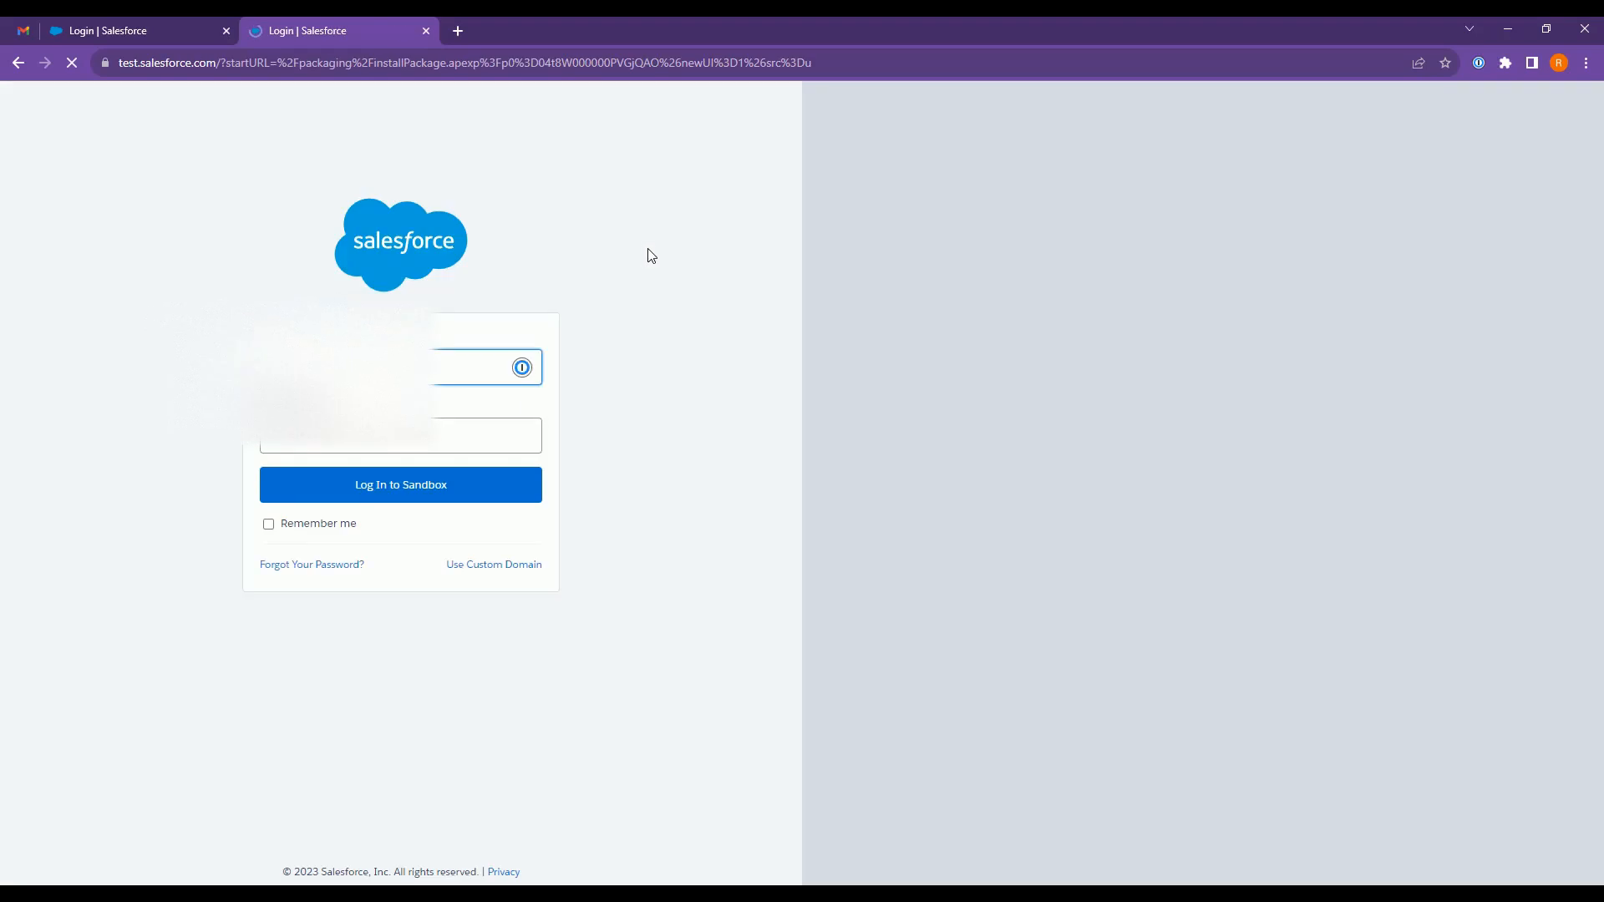
Log in to the sandbox with the saved username and password, searching the saved logins for "sbx".
{"action": "left_click", "coordinate": [434, 355]}
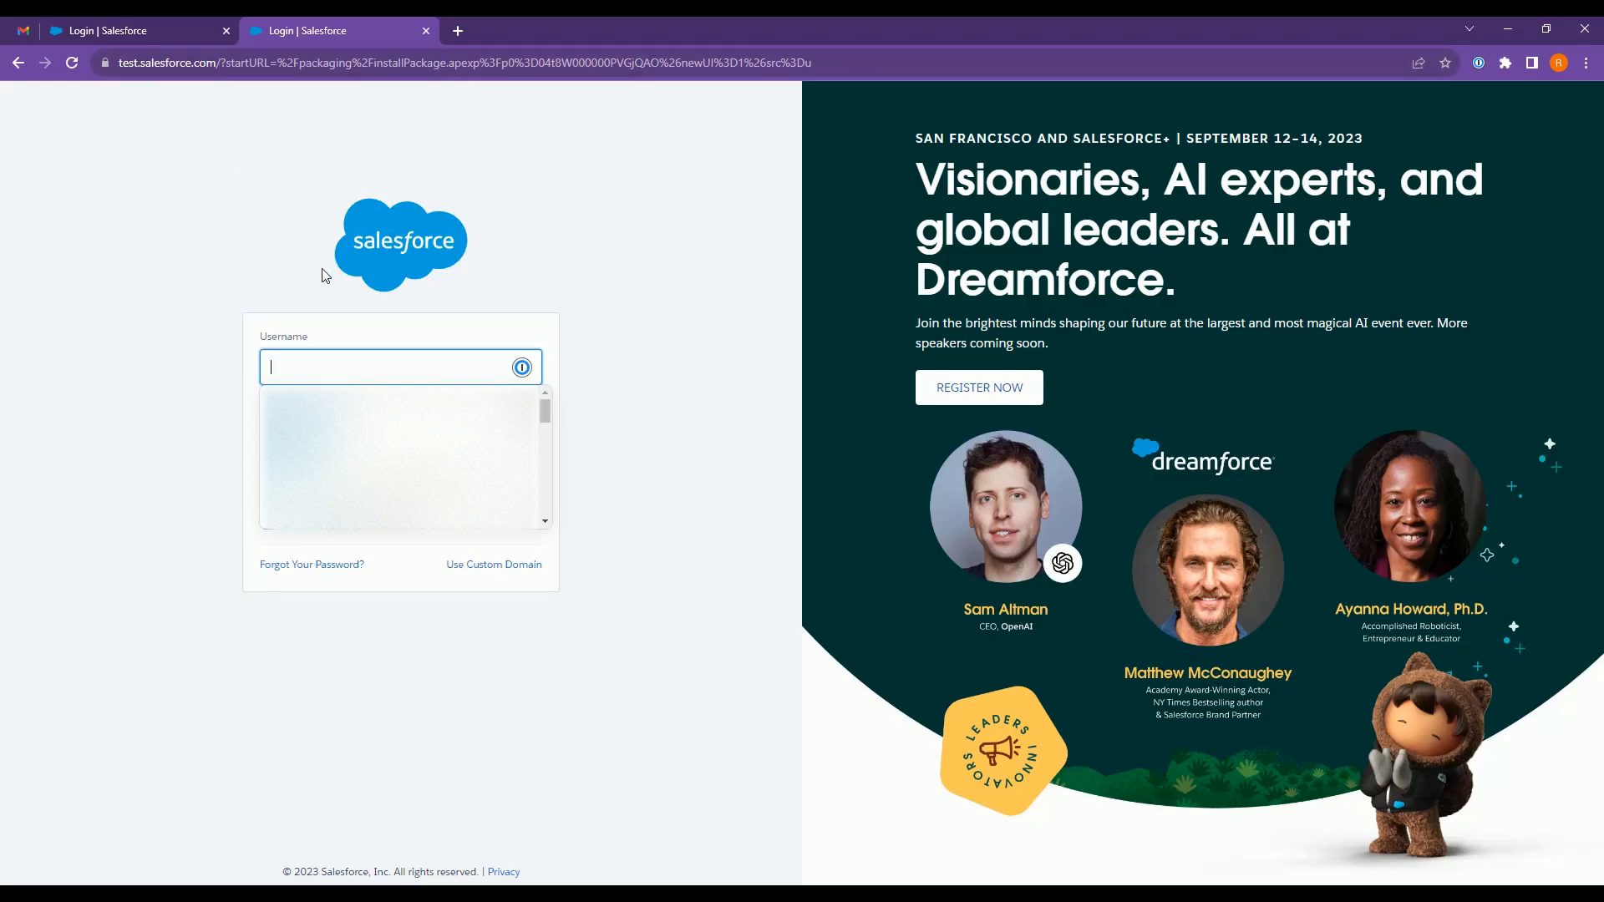
{"action": "type", "text": "bx"}
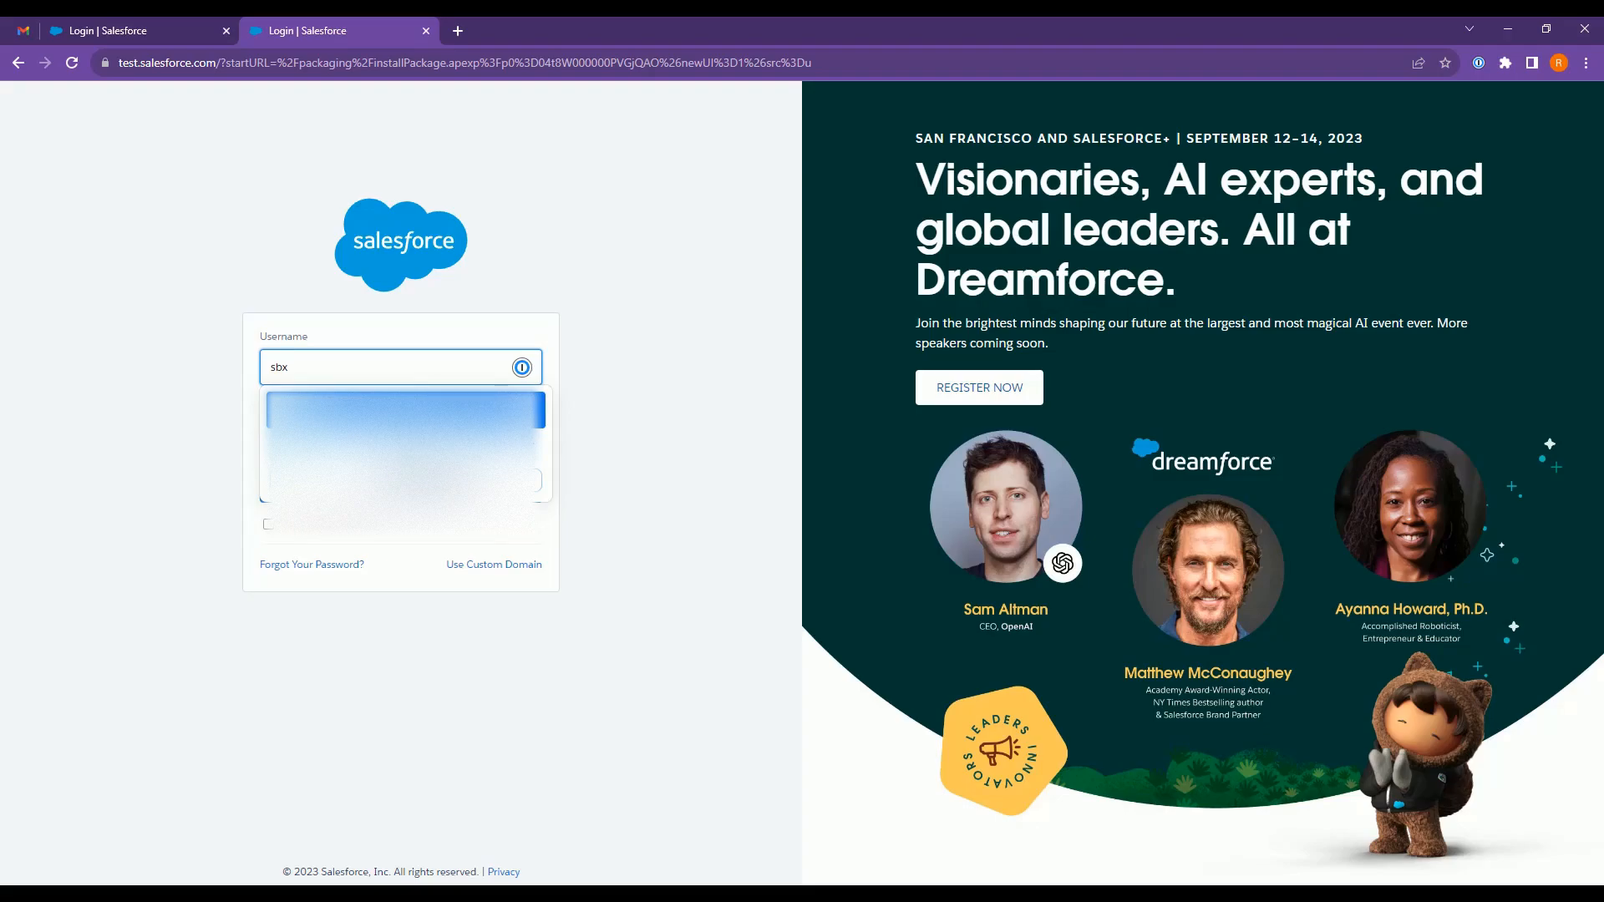
{"action": "key", "text": "Down"}
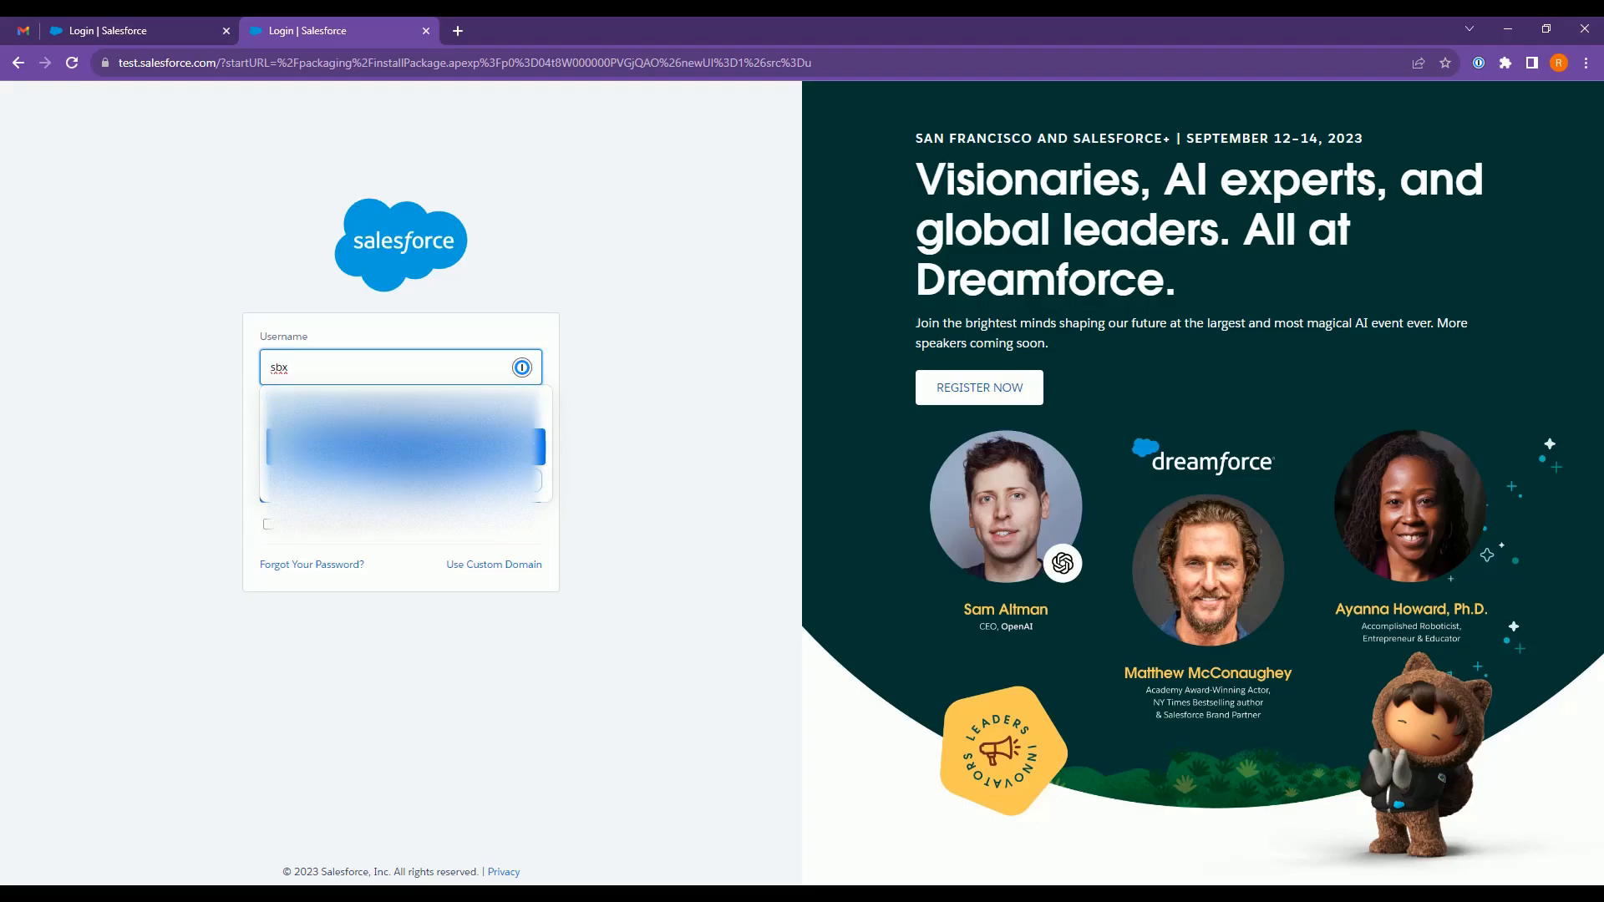
{"action": "key", "text": "Return"}
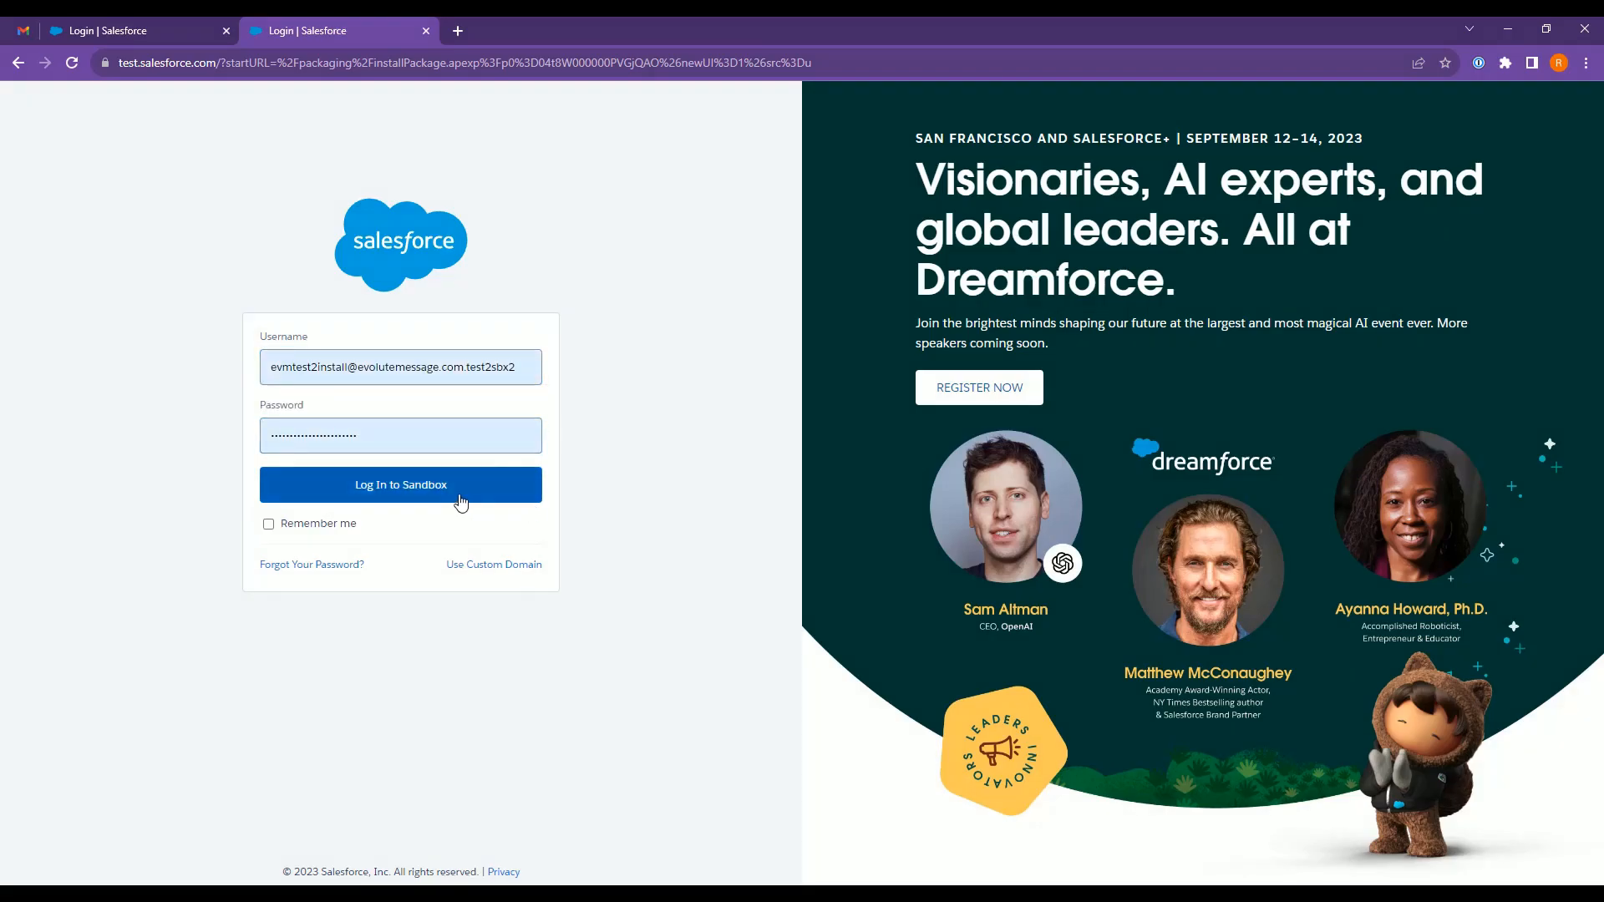
{"action": "left_click", "coordinate": [461, 502]}
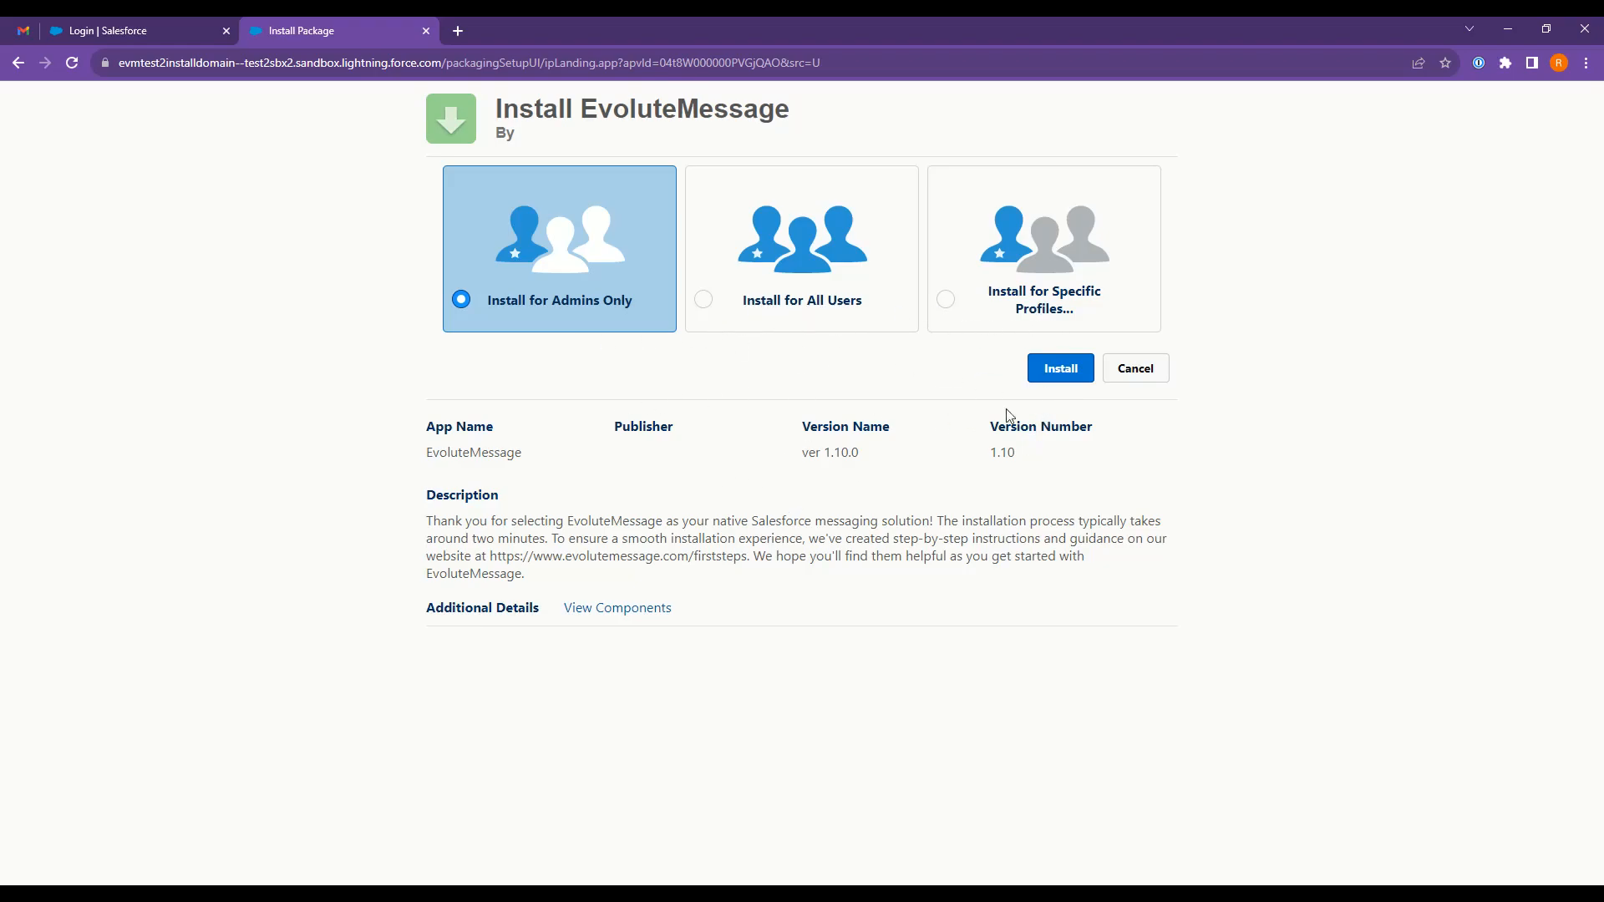
Install EvoluteMessage for admins only and grant access to the third-party site evolutemessage.my.salesforce-sites.com.
{"action": "left_click", "coordinate": [1061, 370]}
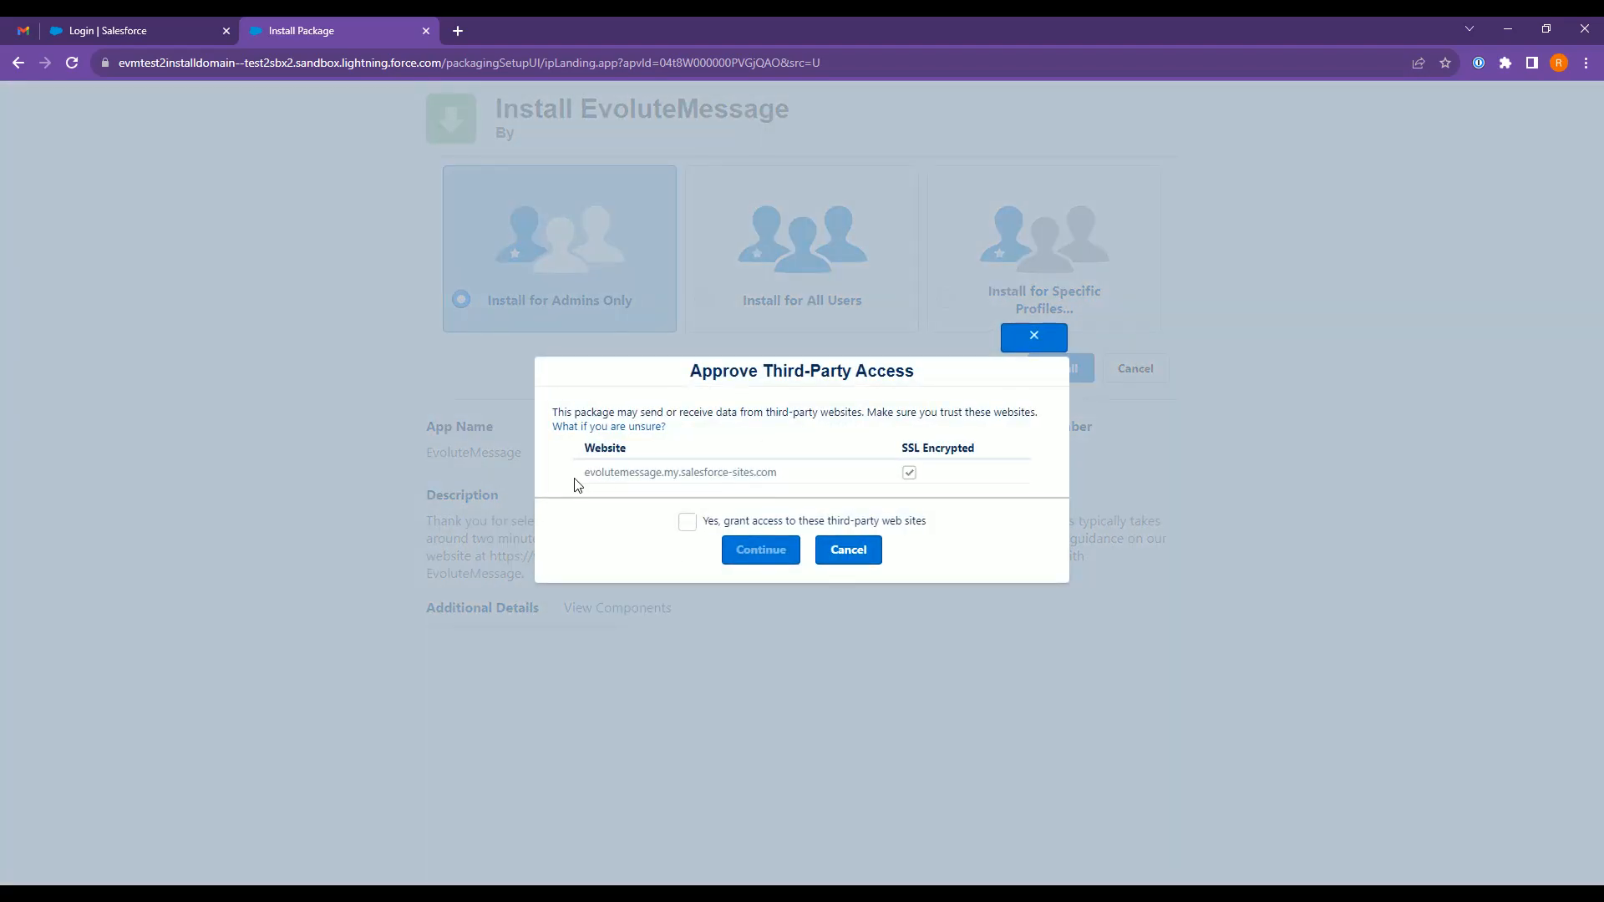
{"action": "left_click_drag", "start_coordinate": [582, 472], "coordinate": [784, 474]}
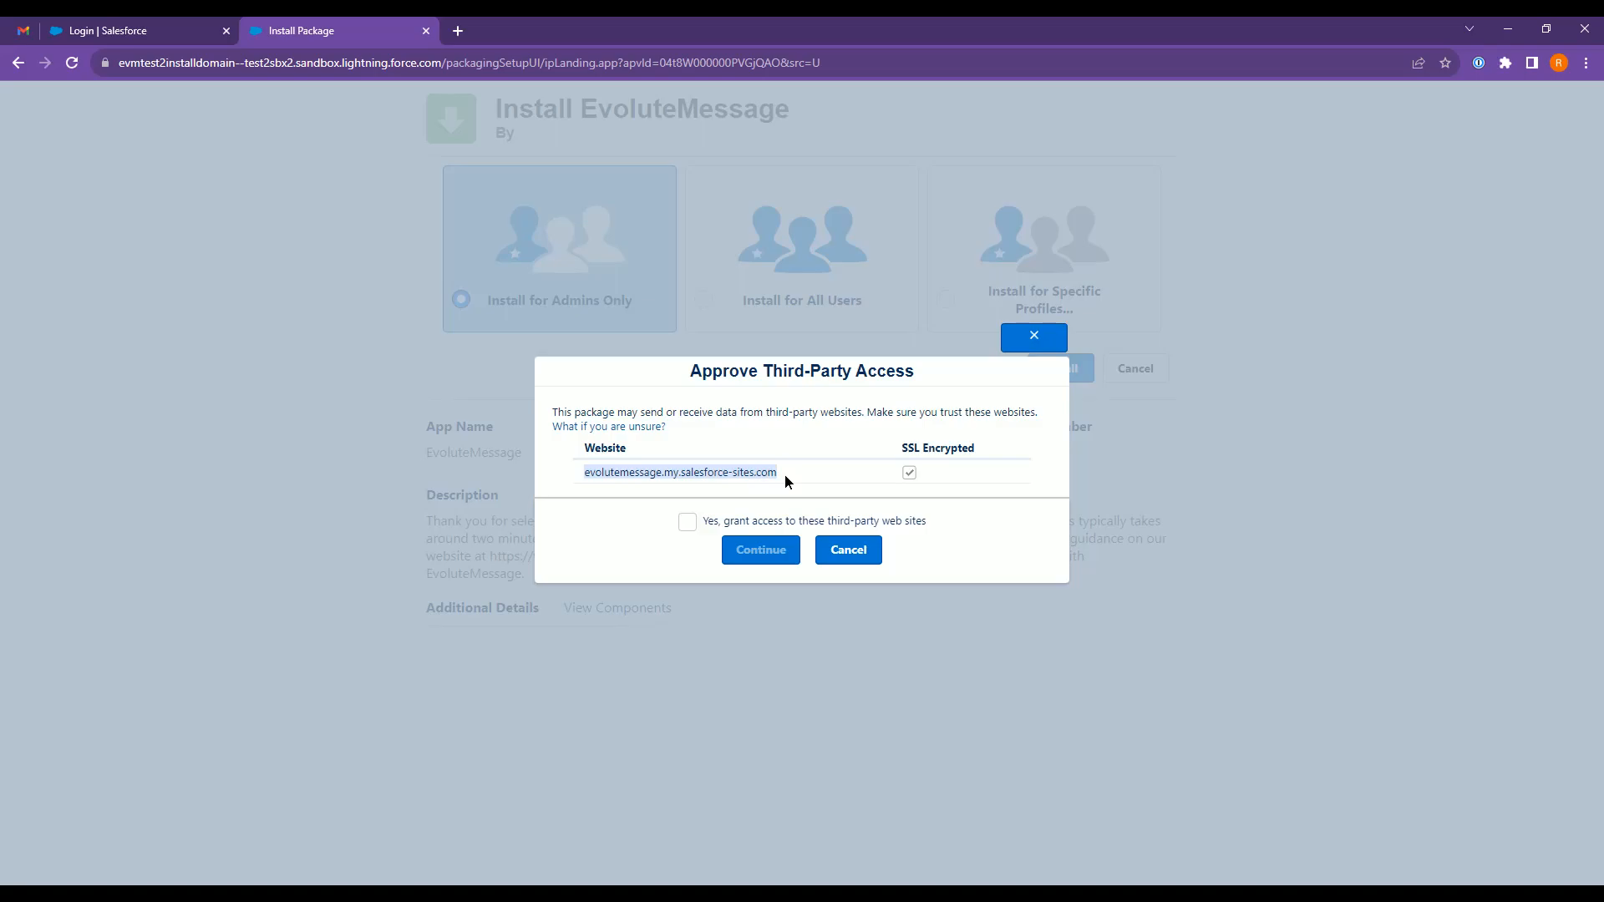
{"action": "left_click", "coordinate": [775, 474]}
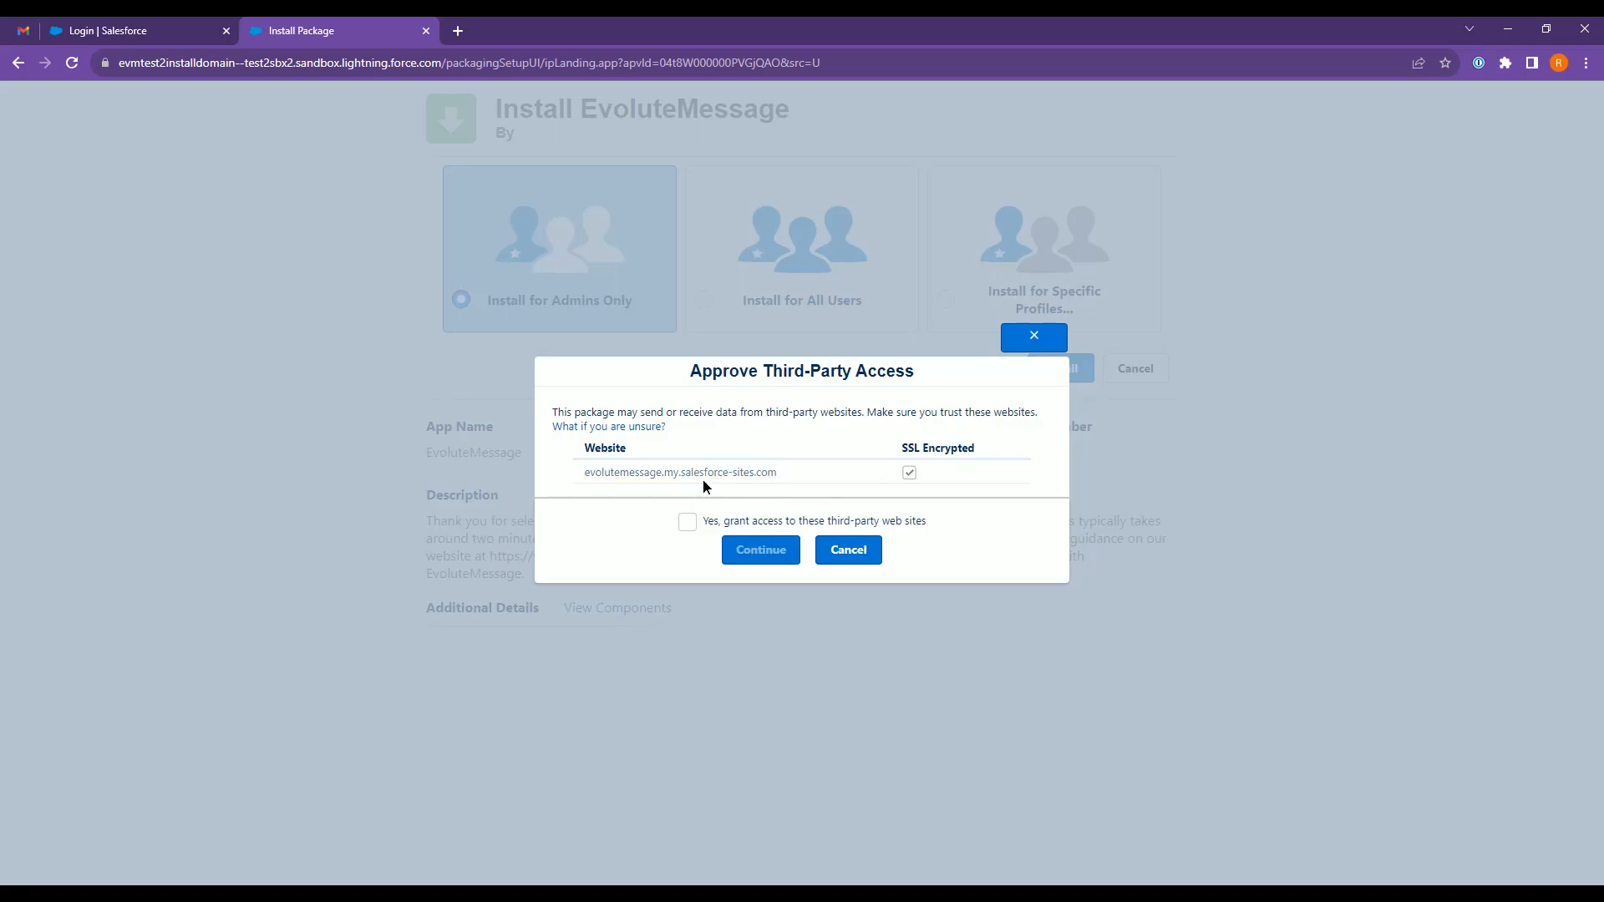
{"action": "left_click", "coordinate": [686, 523]}
{"action": "left_click_drag", "start_coordinate": [585, 477], "coordinate": [785, 474]}
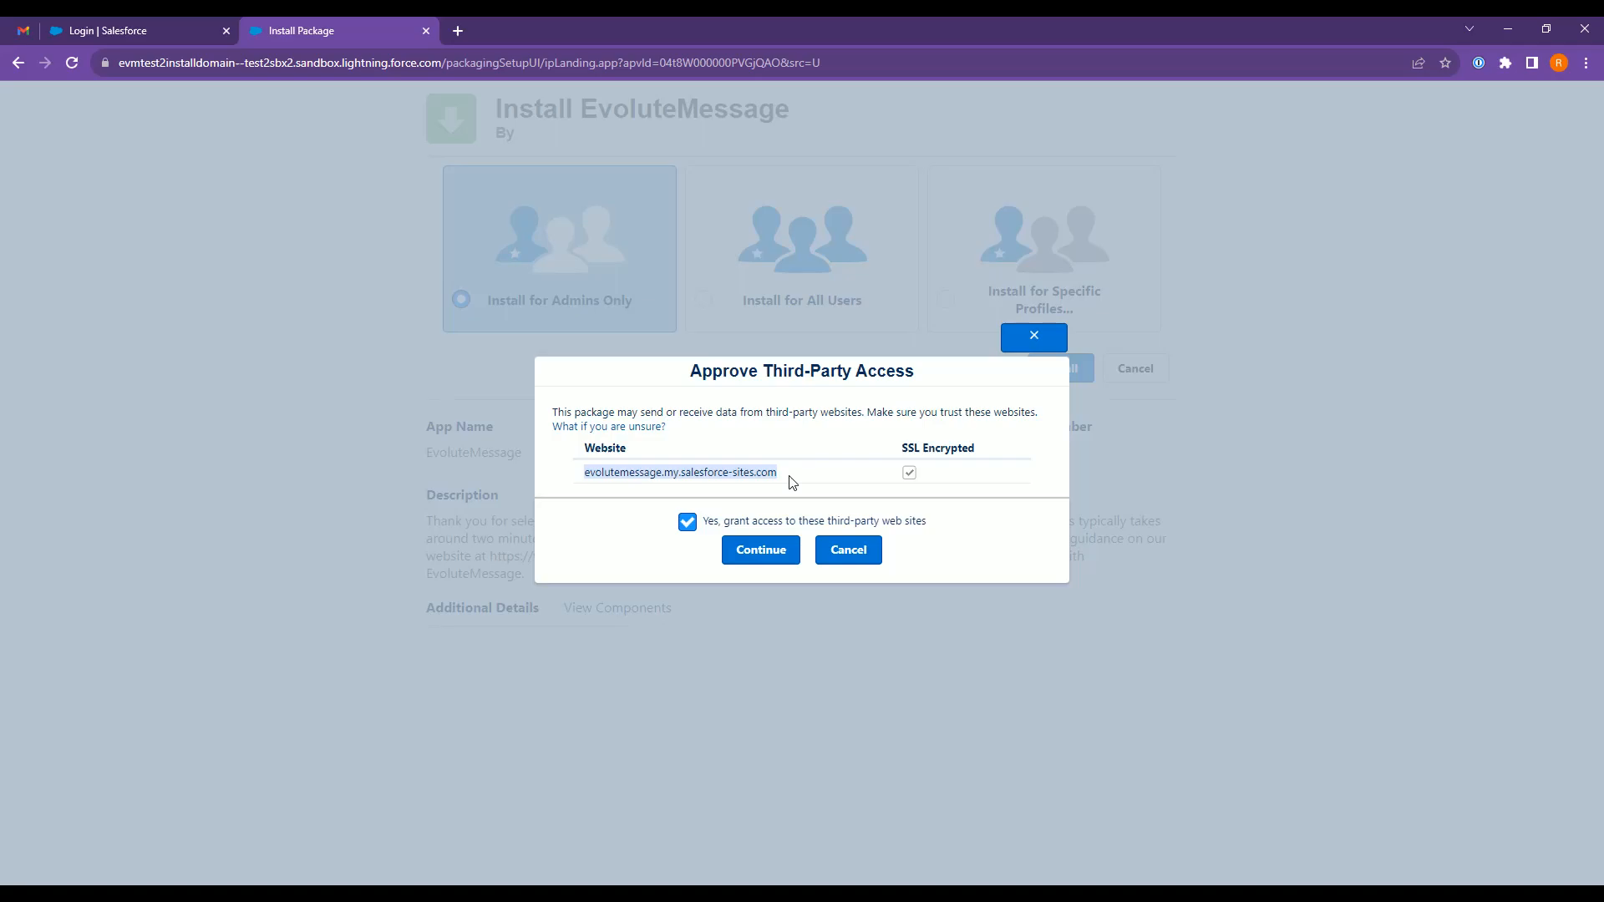
{"action": "left_click", "coordinate": [761, 553]}
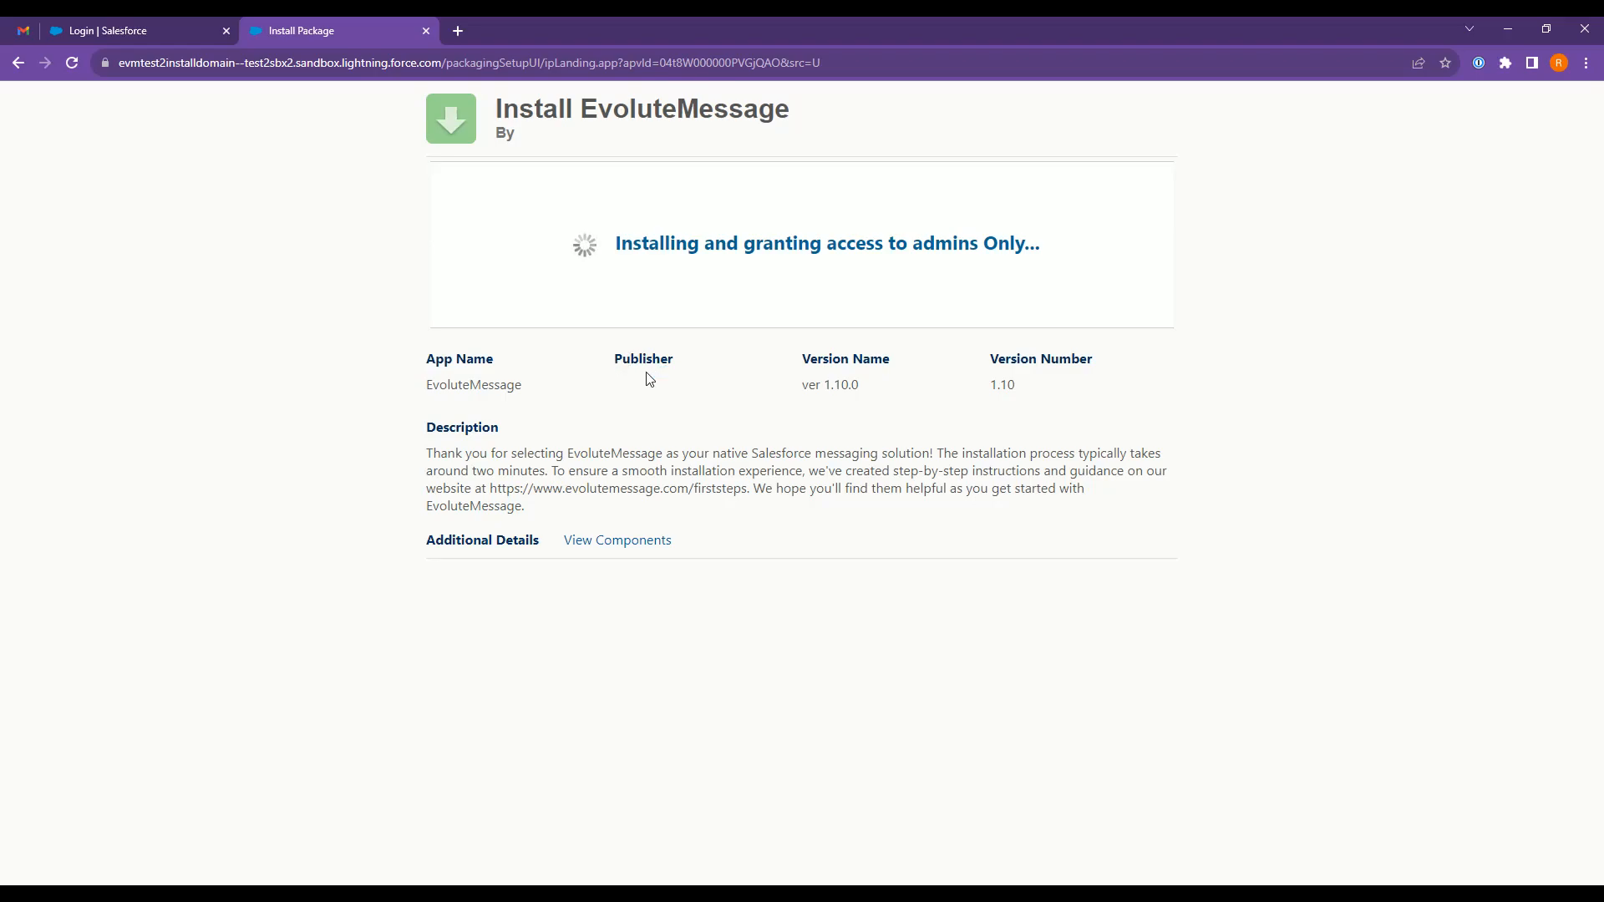
Examine the package's component list, including its code and the custom objects Evm User, Evm Data Source and Evm Message Content.
{"action": "left_click", "coordinate": [610, 545]}
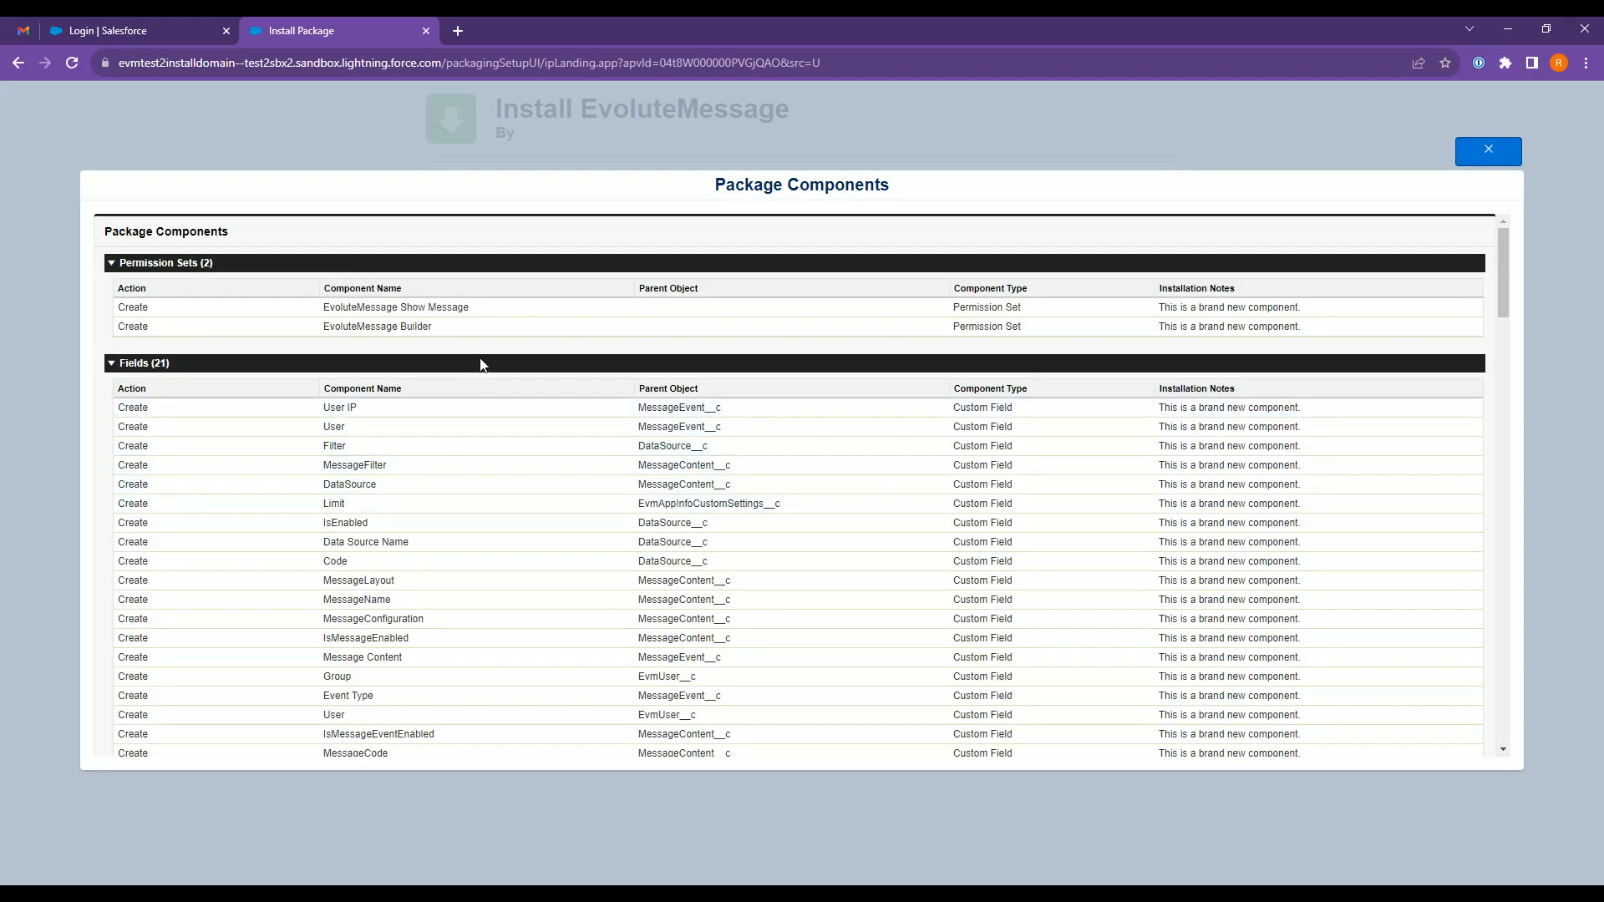
{"action": "scroll", "coordinate": [488, 372], "scroll_direction": "down", "scroll_amount": 6}
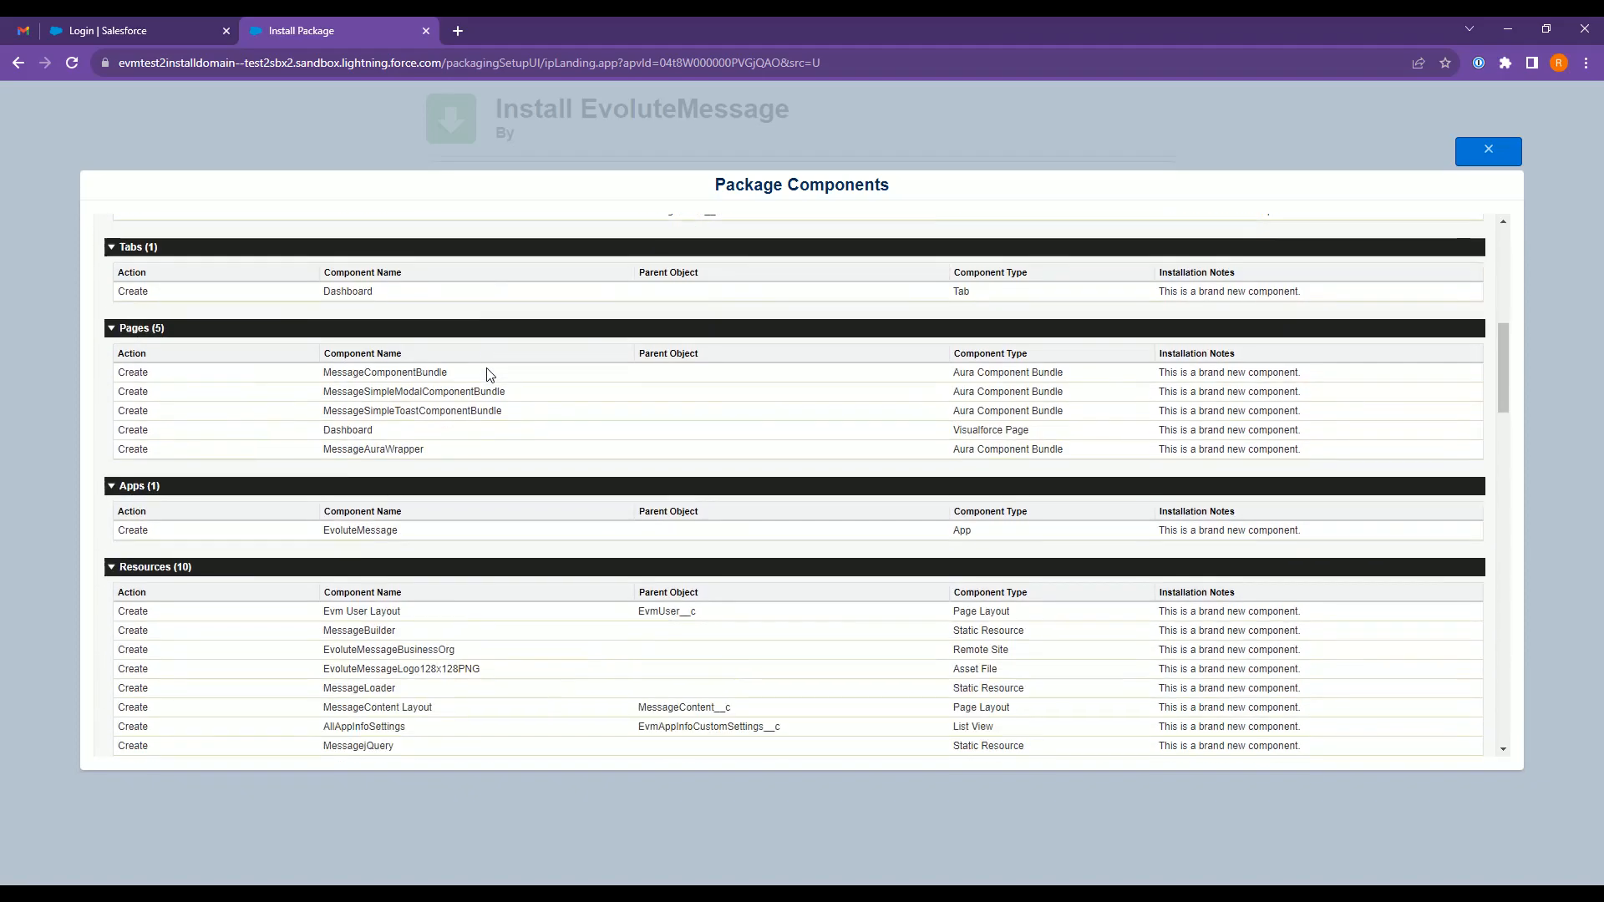
{"action": "scroll", "coordinate": [528, 399], "scroll_direction": "down", "scroll_amount": 15}
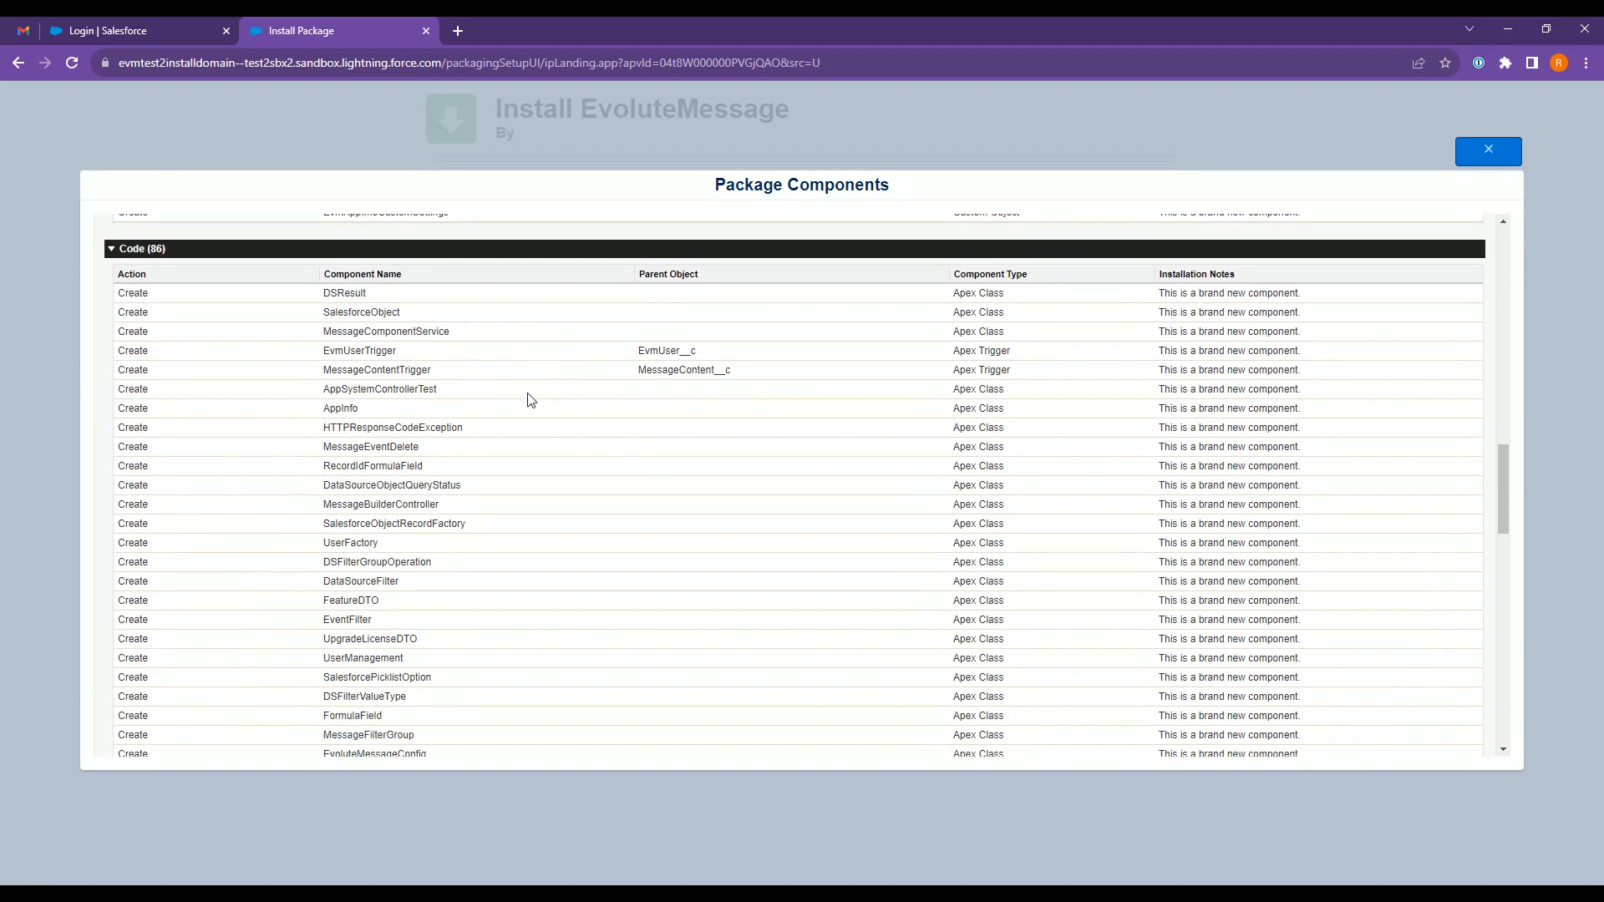
{"action": "scroll", "coordinate": [528, 399], "scroll_direction": "up", "scroll_amount": 12}
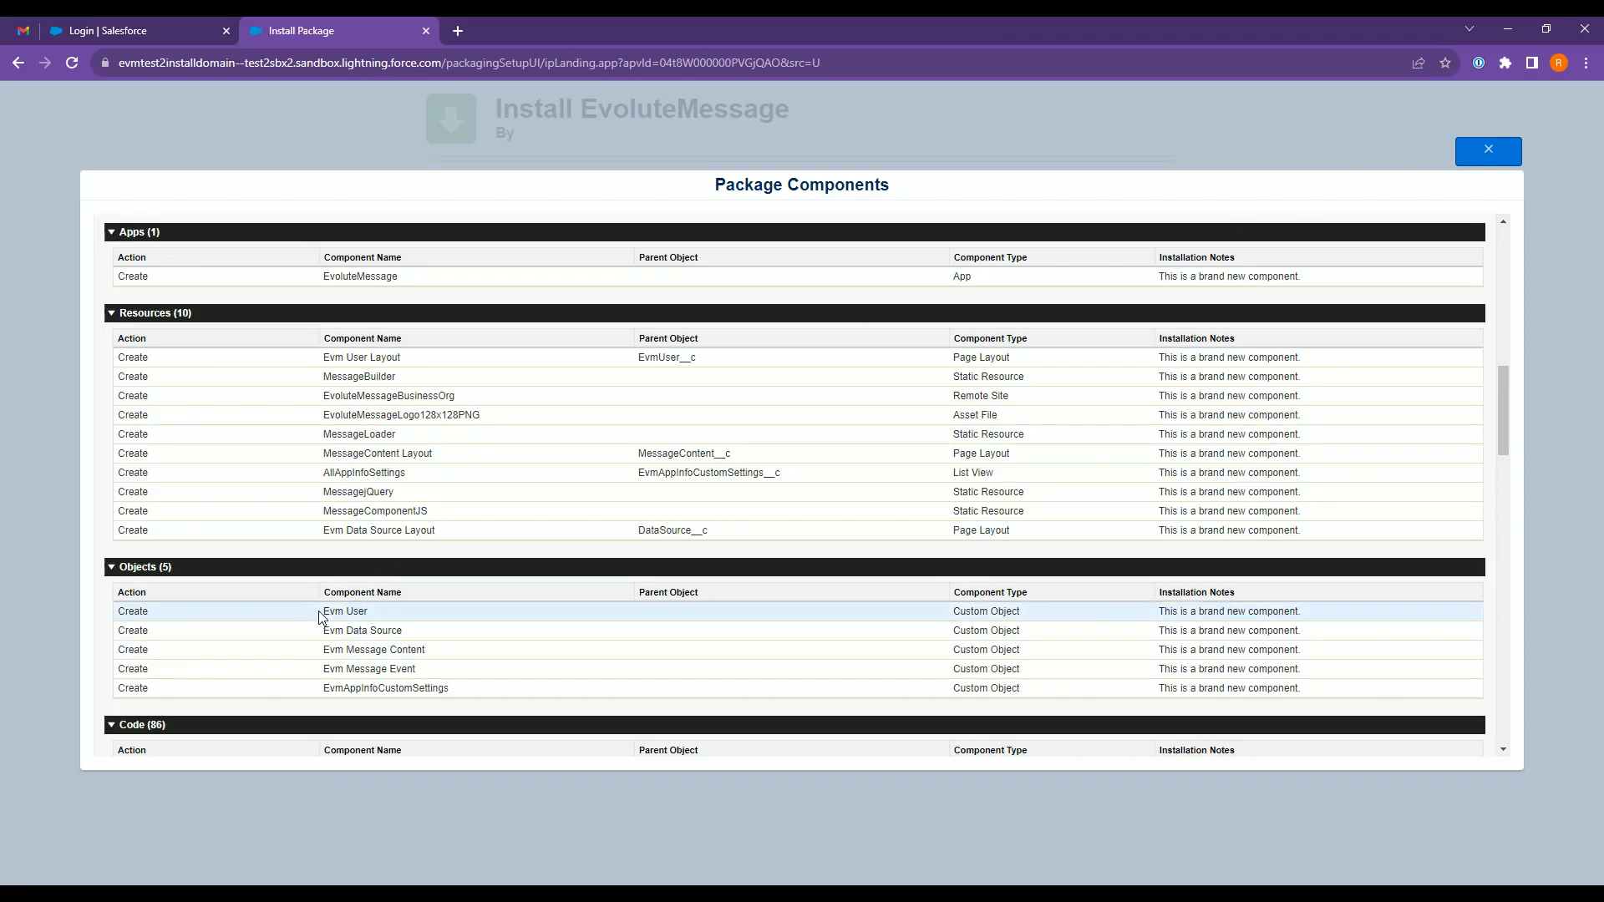
{"action": "left_click_drag", "start_coordinate": [325, 611], "coordinate": [409, 638]}
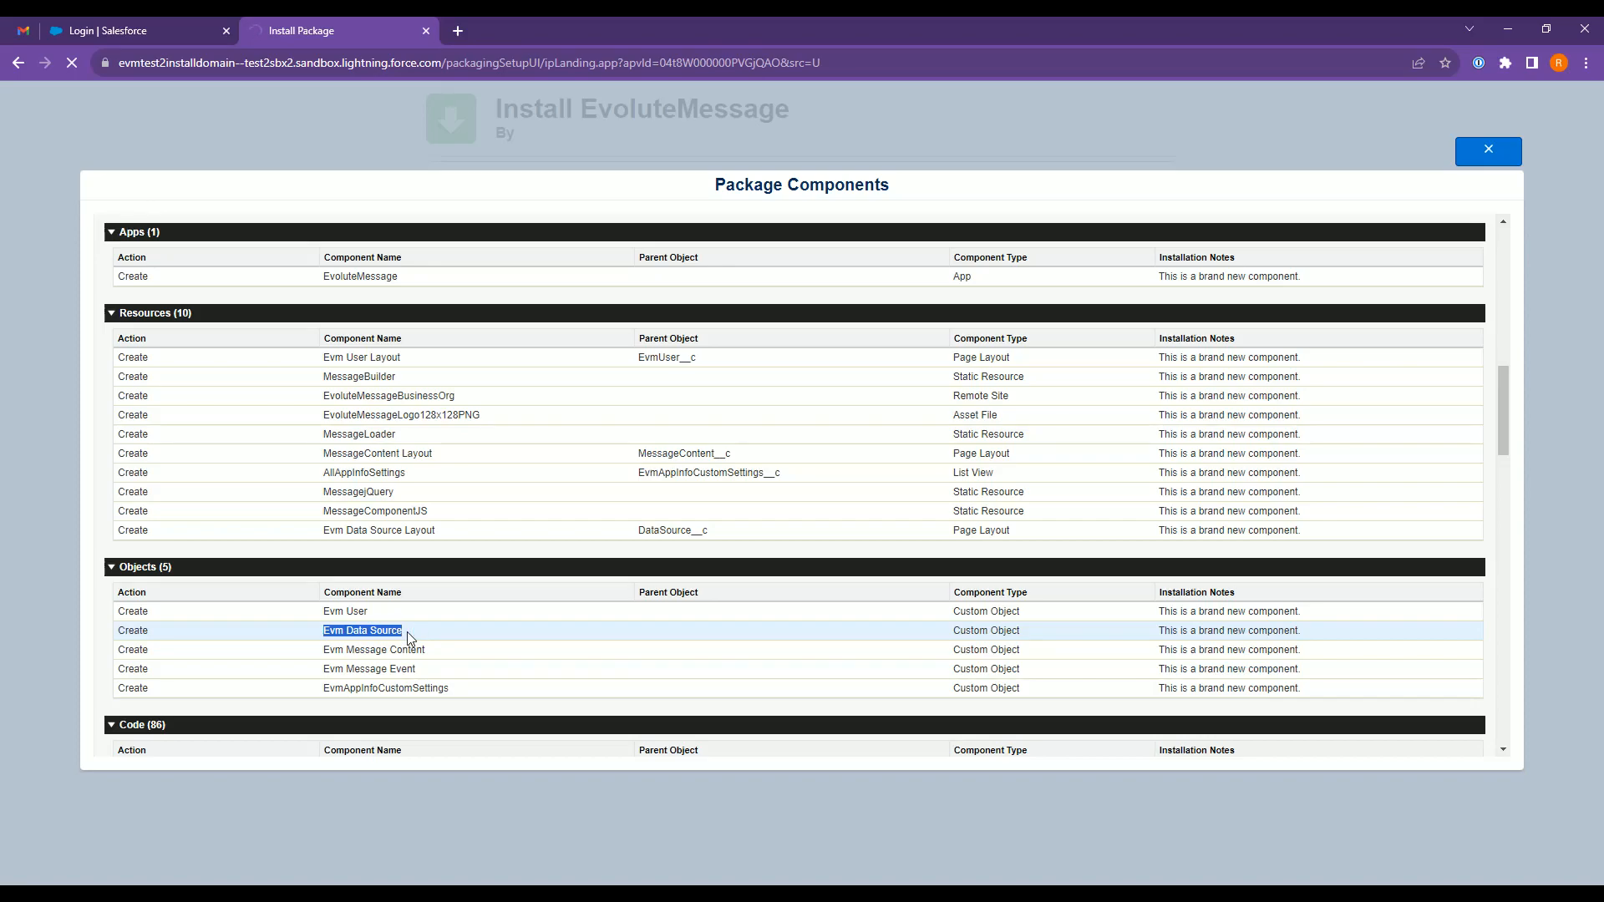
{"action": "left_click_drag", "start_coordinate": [325, 650], "coordinate": [344, 650]}
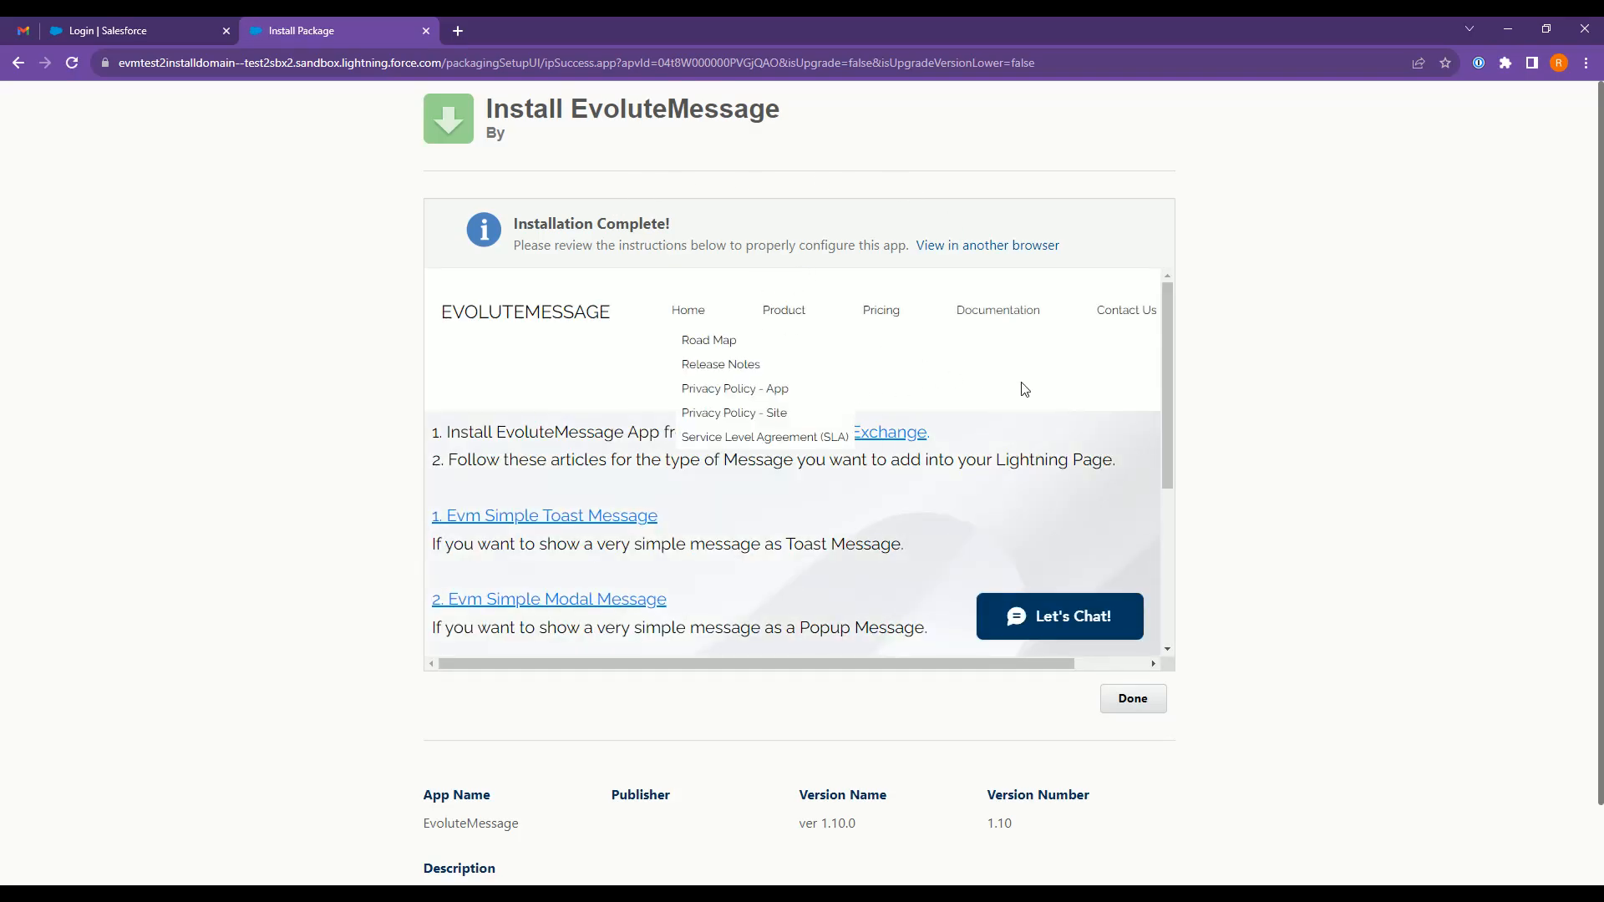
Read through the post-installation instructions and finish the package installation.
{"action": "scroll", "coordinate": [585, 434], "scroll_direction": "down", "scroll_amount": 2}
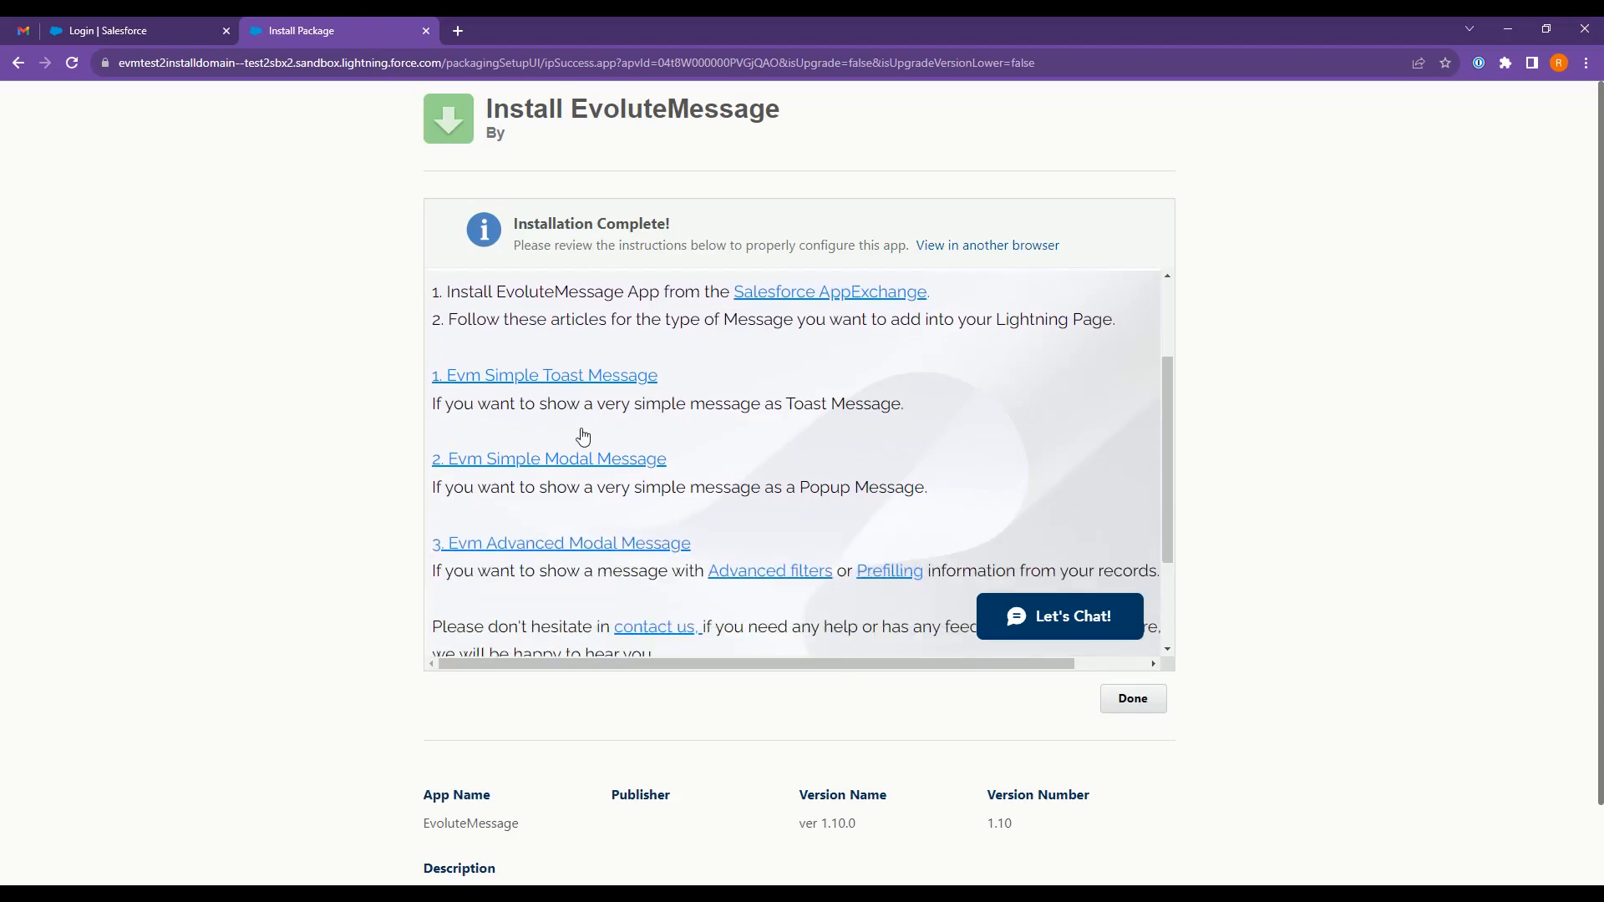
{"action": "scroll", "coordinate": [752, 434], "scroll_direction": "down", "scroll_amount": 2}
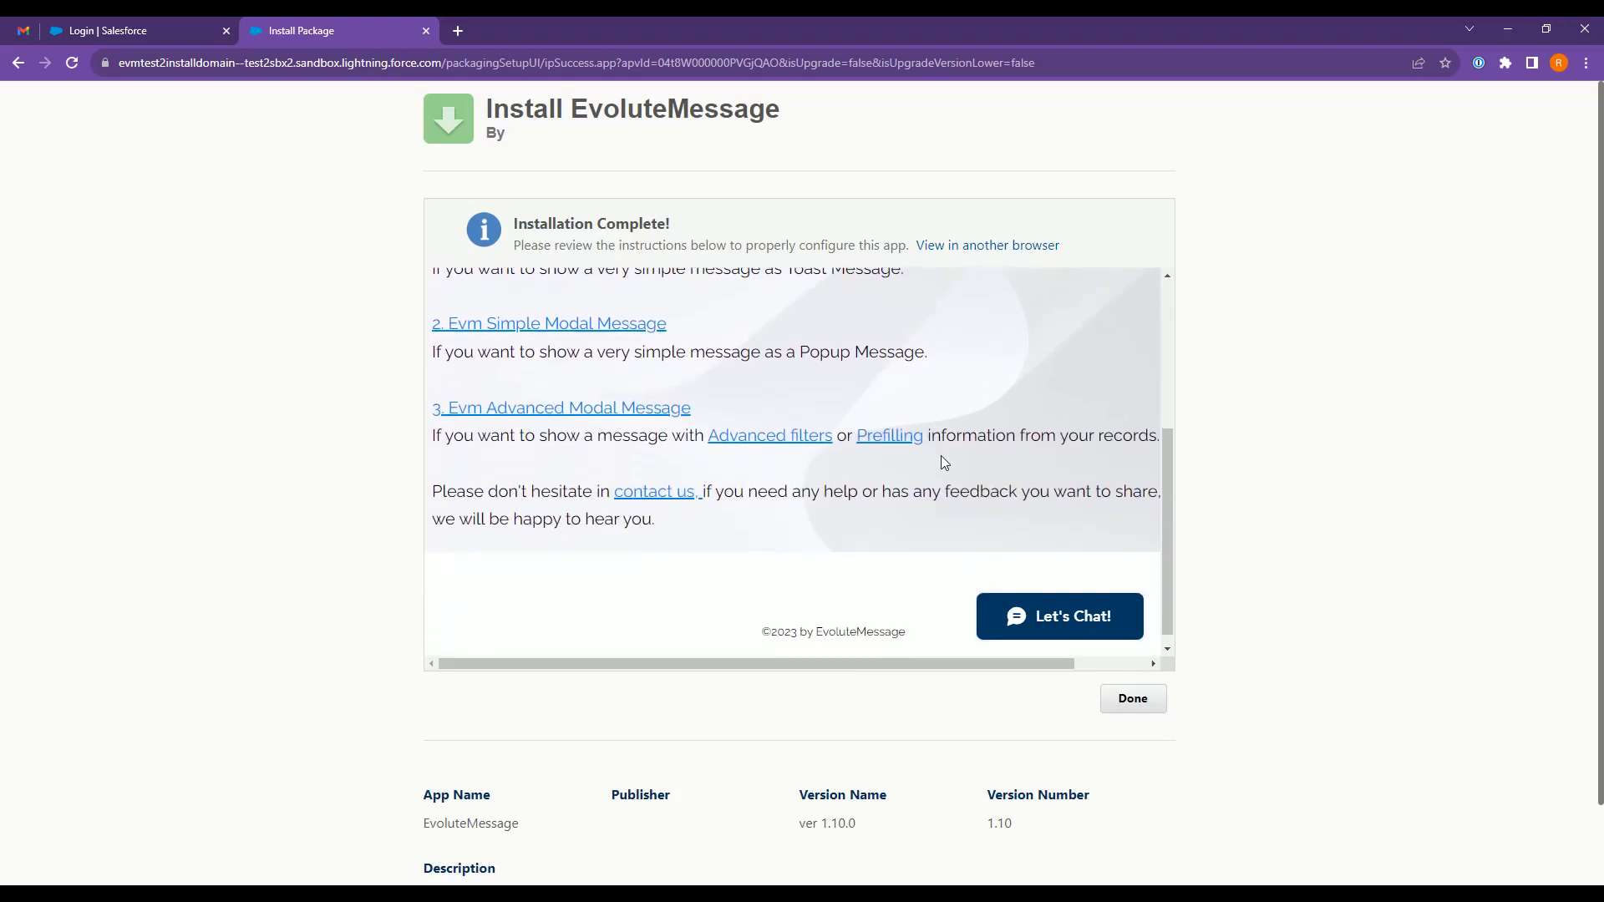
{"action": "left_click", "coordinate": [1126, 706]}
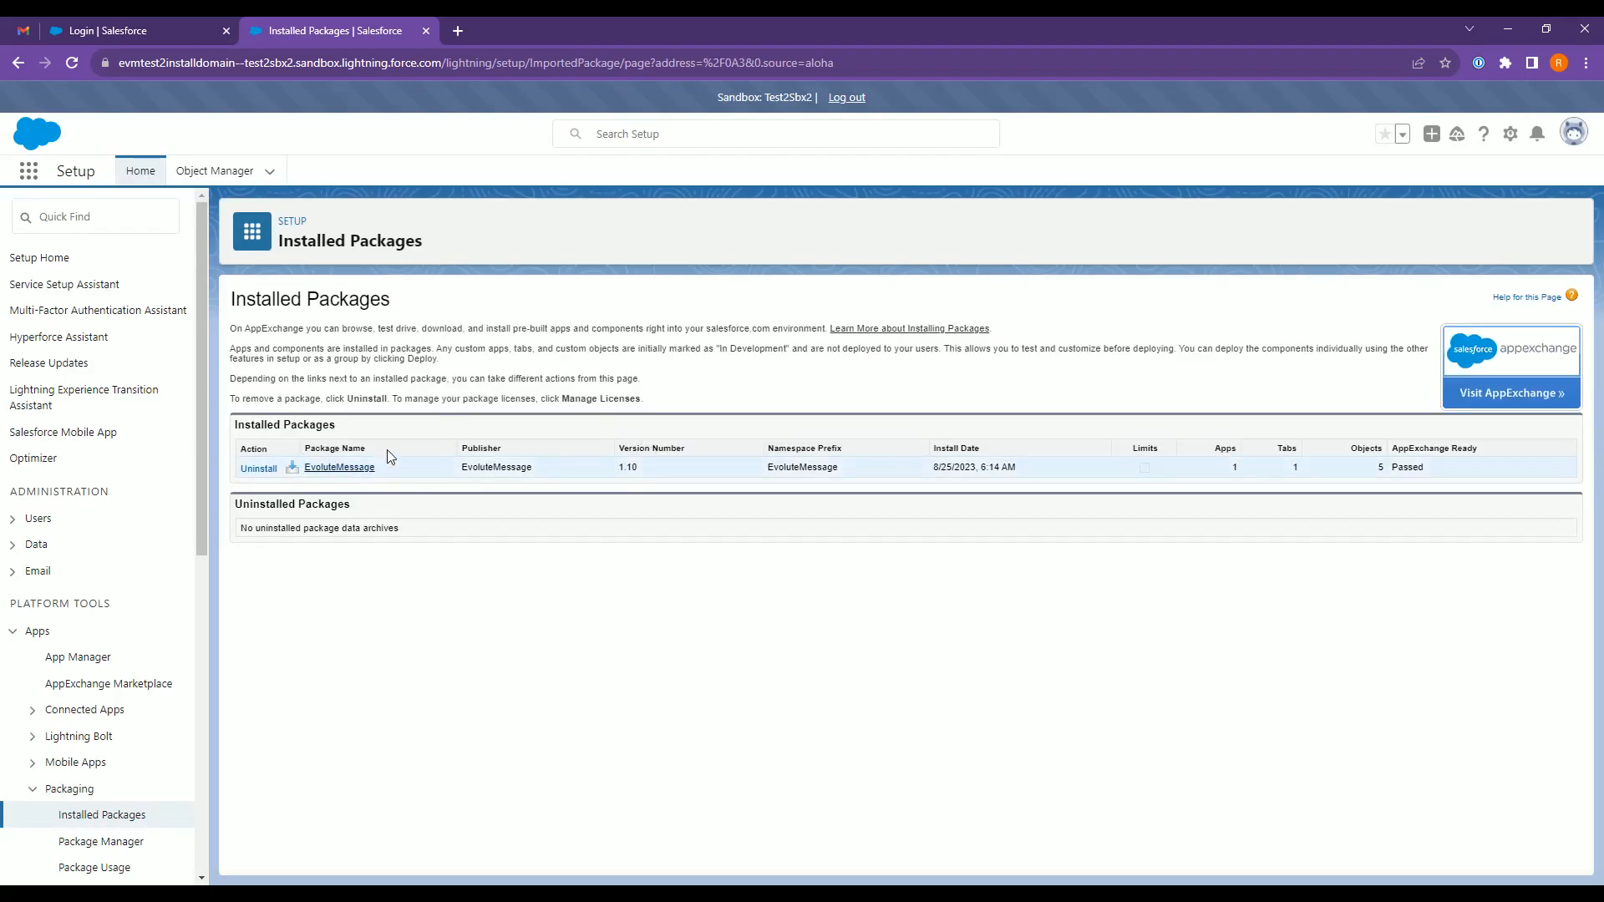
Find the EvoluteMessage app by searching the available apps for "ev" and open it.
{"action": "left_click", "coordinate": [29, 172]}
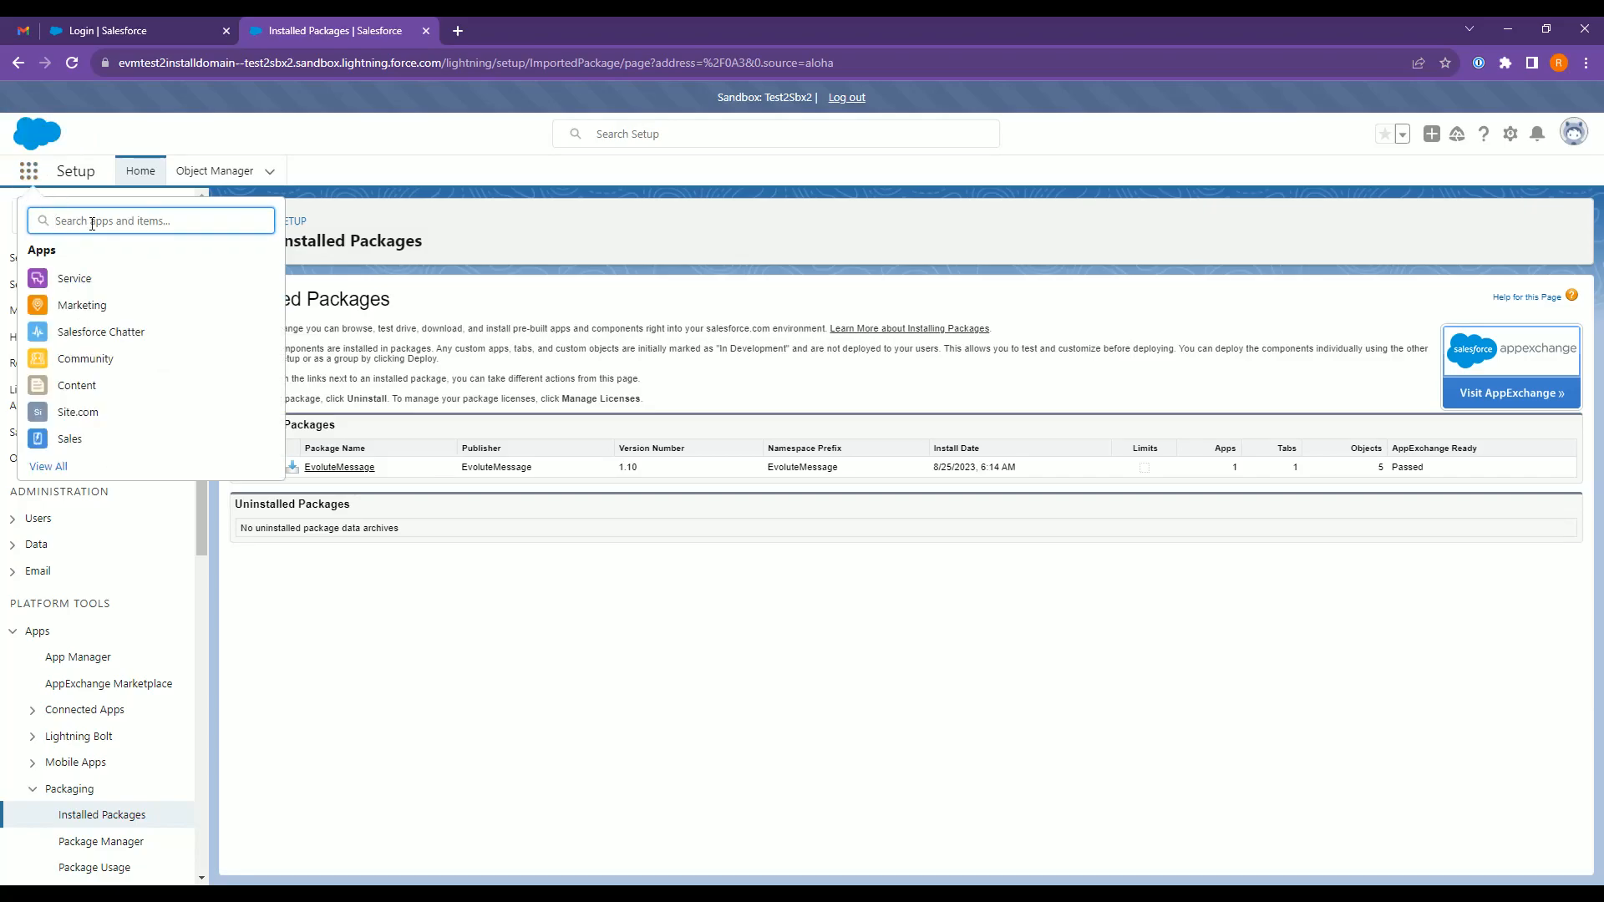
{"action": "type", "text": "ev"}
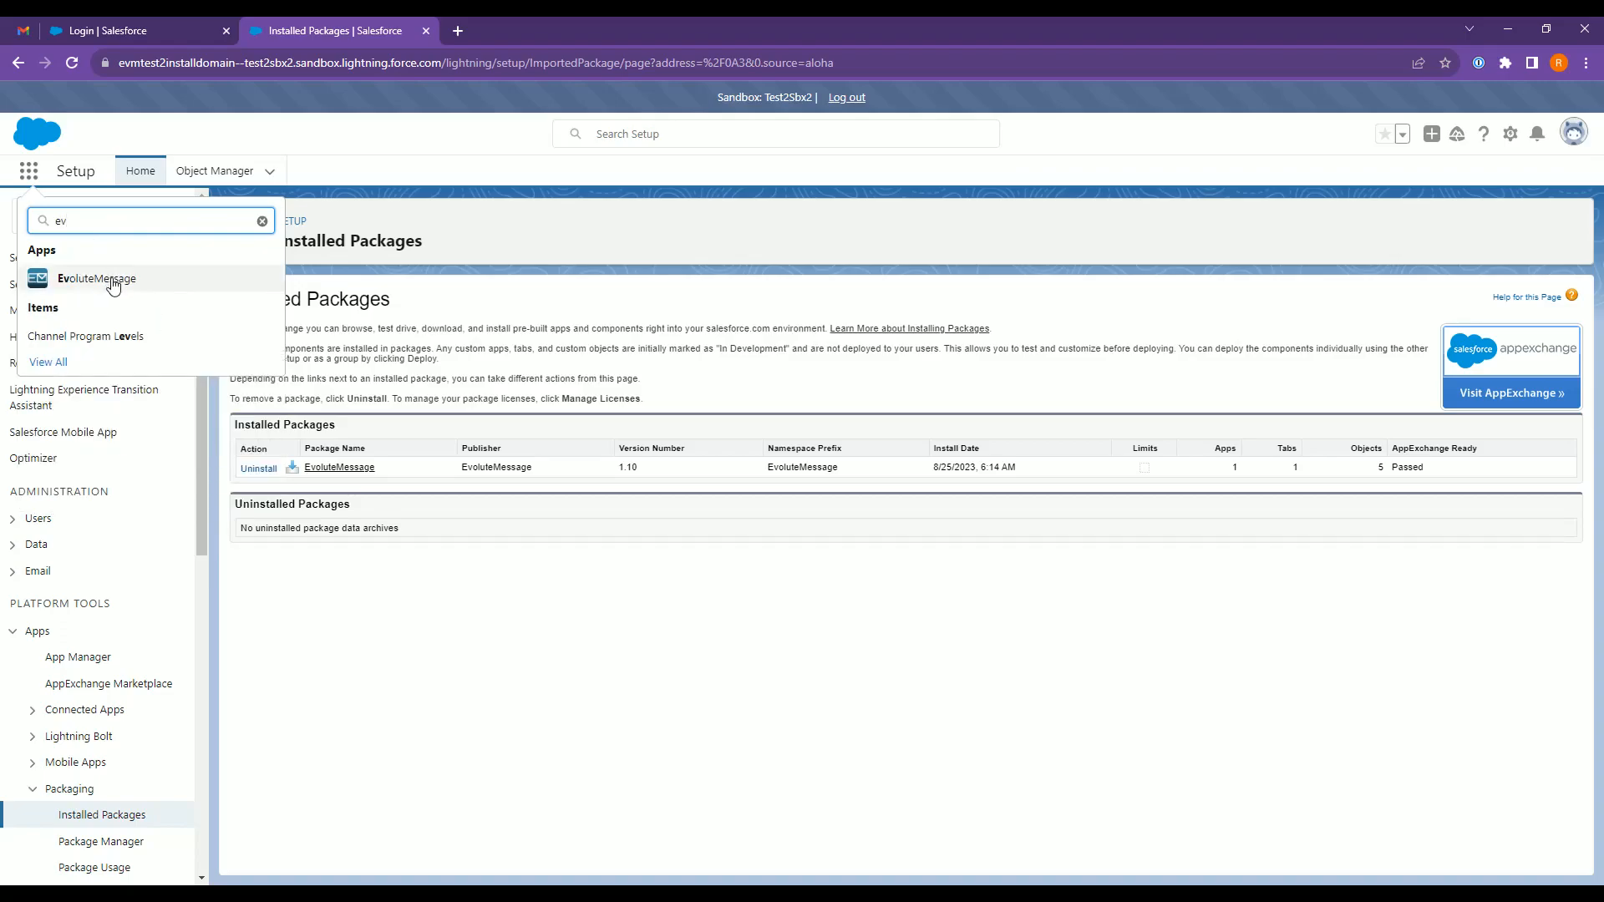
{"action": "left_click", "coordinate": [210, 281]}
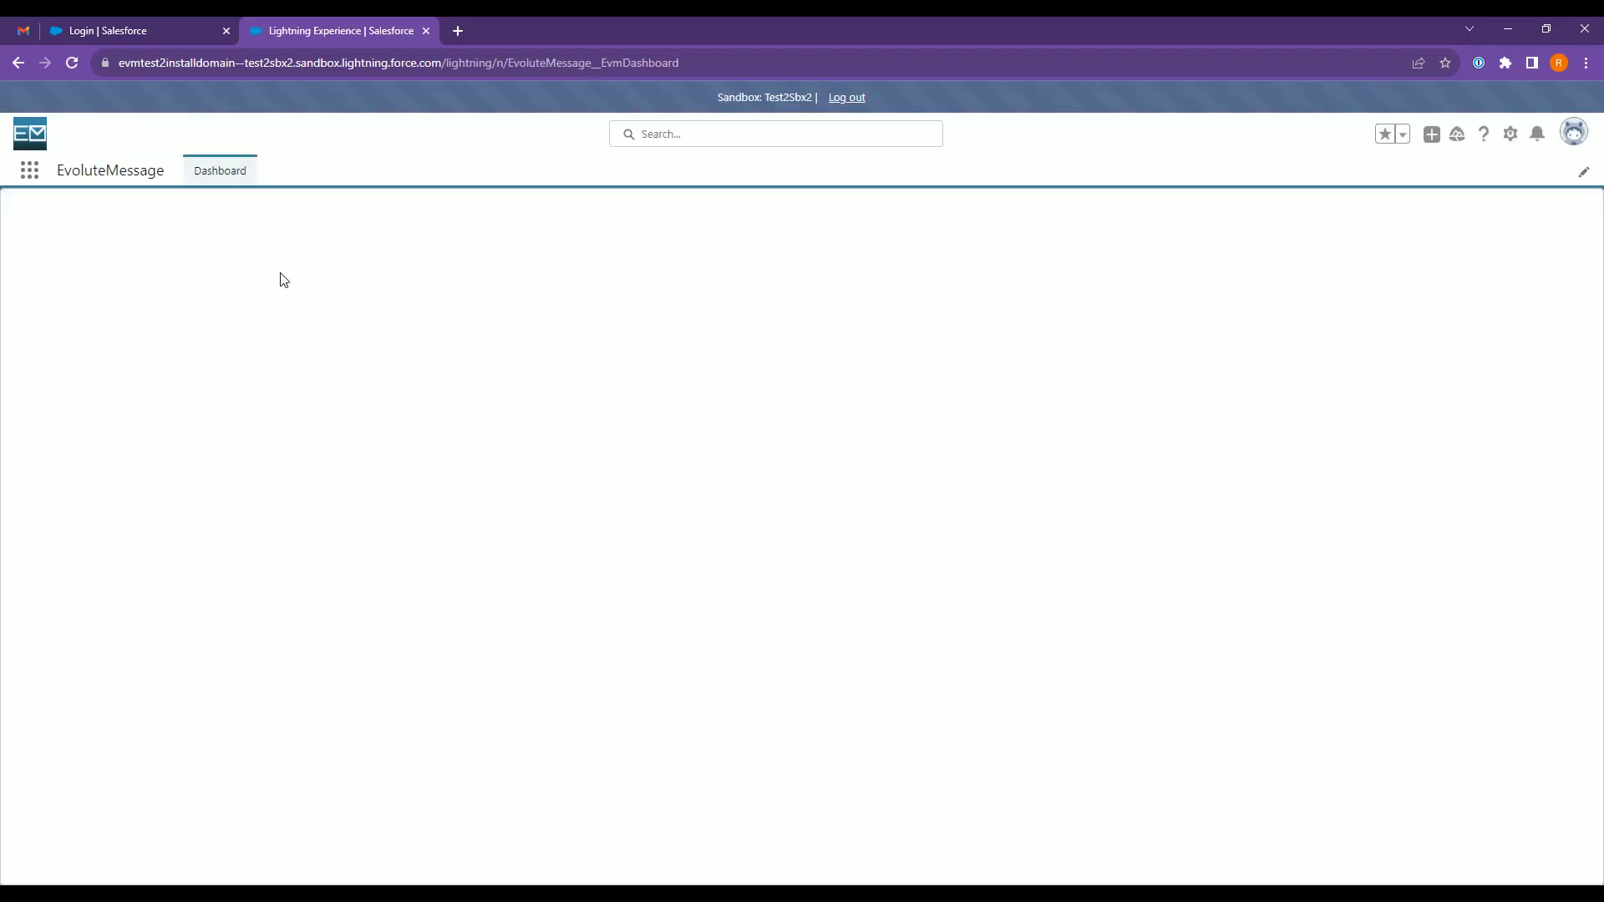
Open the Service app in a separate browser tab and switch to it.
{"action": "left_click", "coordinate": [29, 171]}
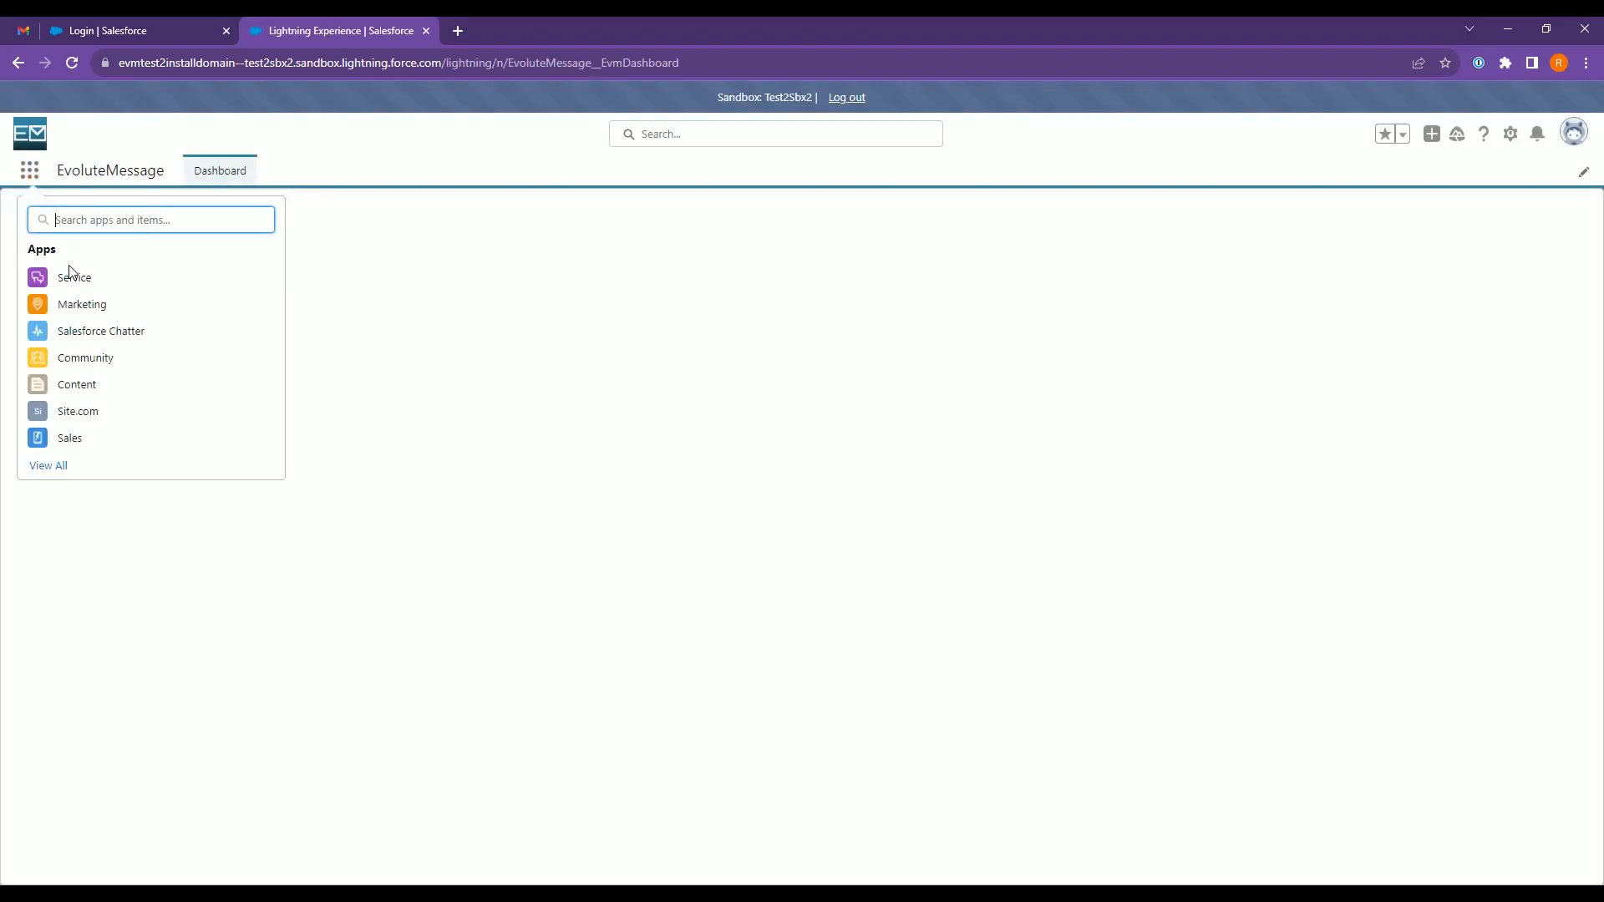
{"action": "left_click", "coordinate": [155, 284], "text": "ctrl"}
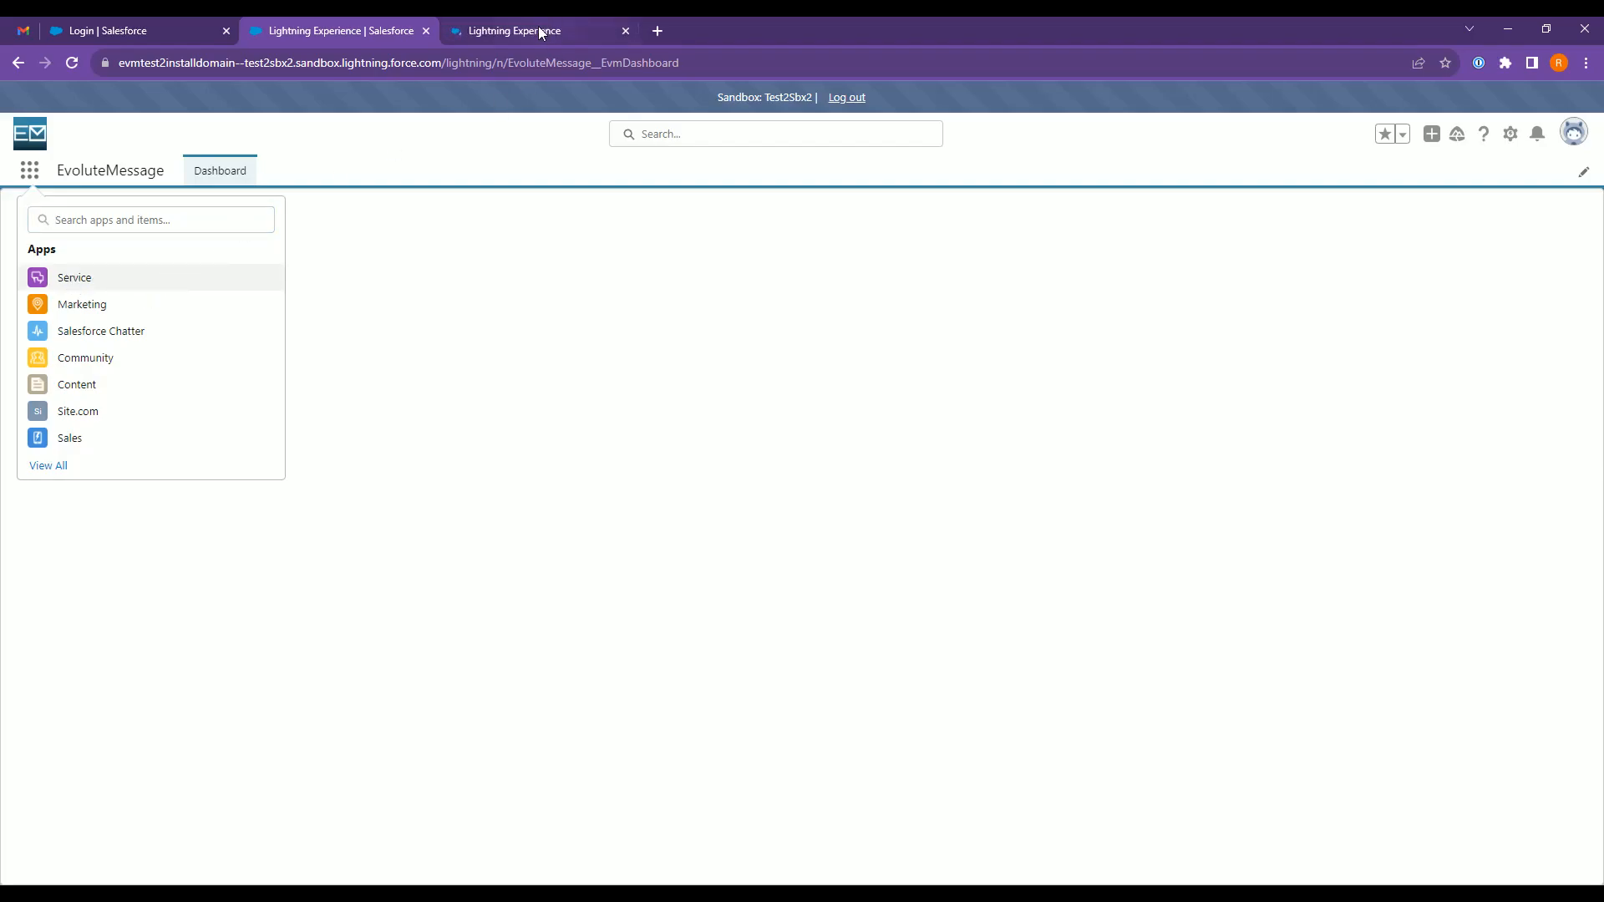
{"action": "left_click", "coordinate": [540, 32]}
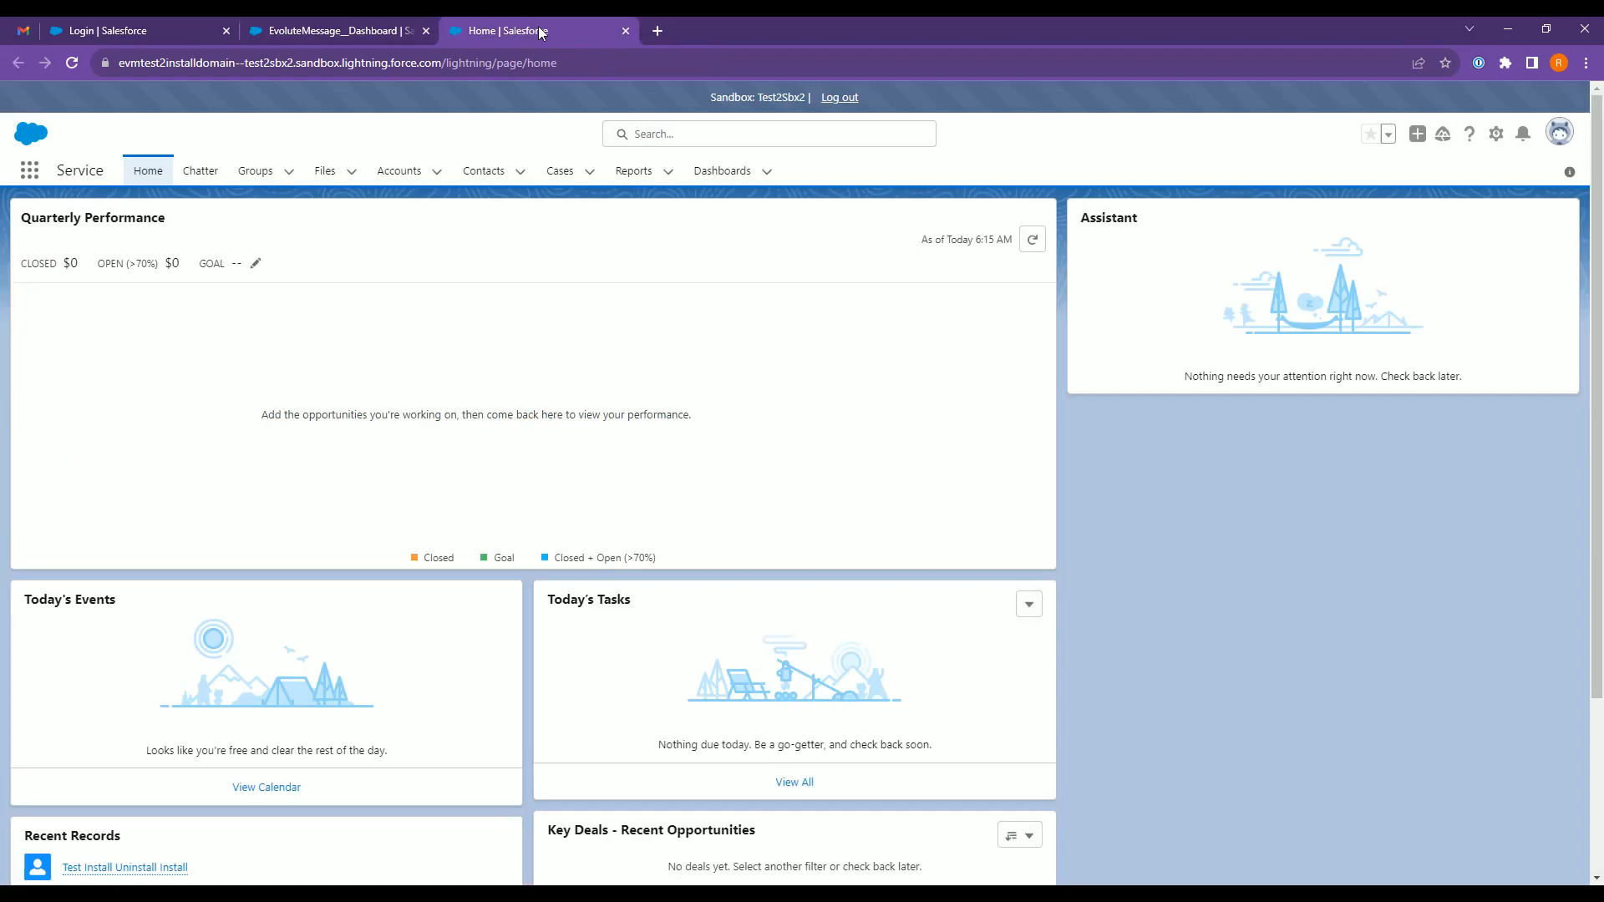
Return to the EvoluteMessage dashboard, dismiss the access notice and add the logged-in user to the app.
{"action": "left_click", "coordinate": [313, 29]}
{"action": "left_click", "coordinate": [29, 171]}
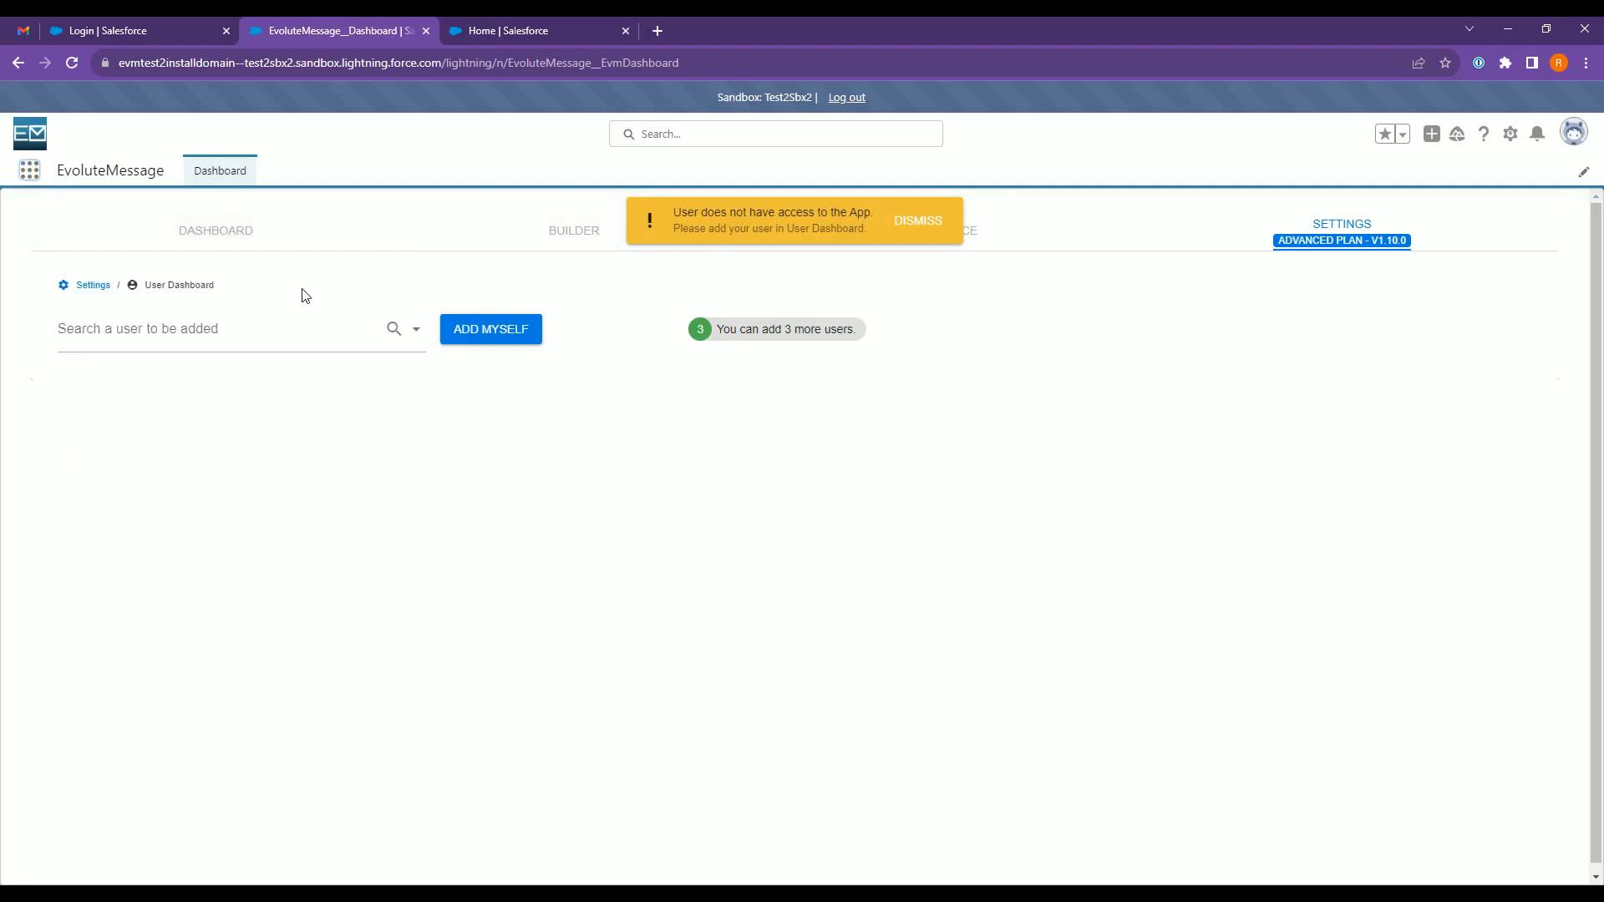
{"action": "left_click", "coordinate": [917, 222]}
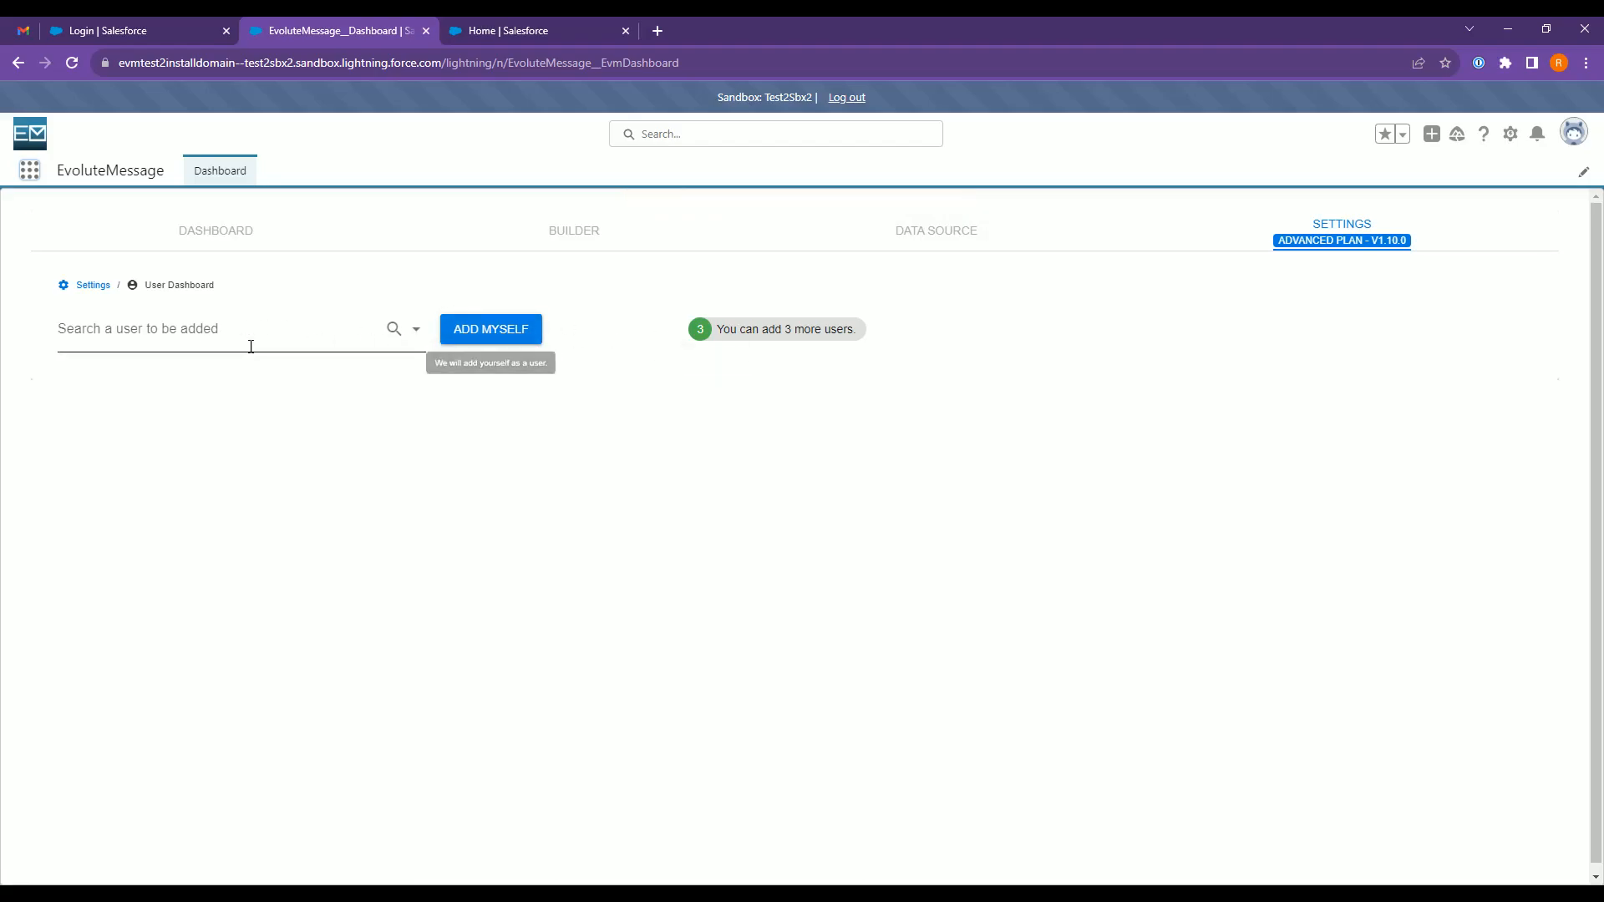
{"action": "left_click", "coordinate": [499, 332]}
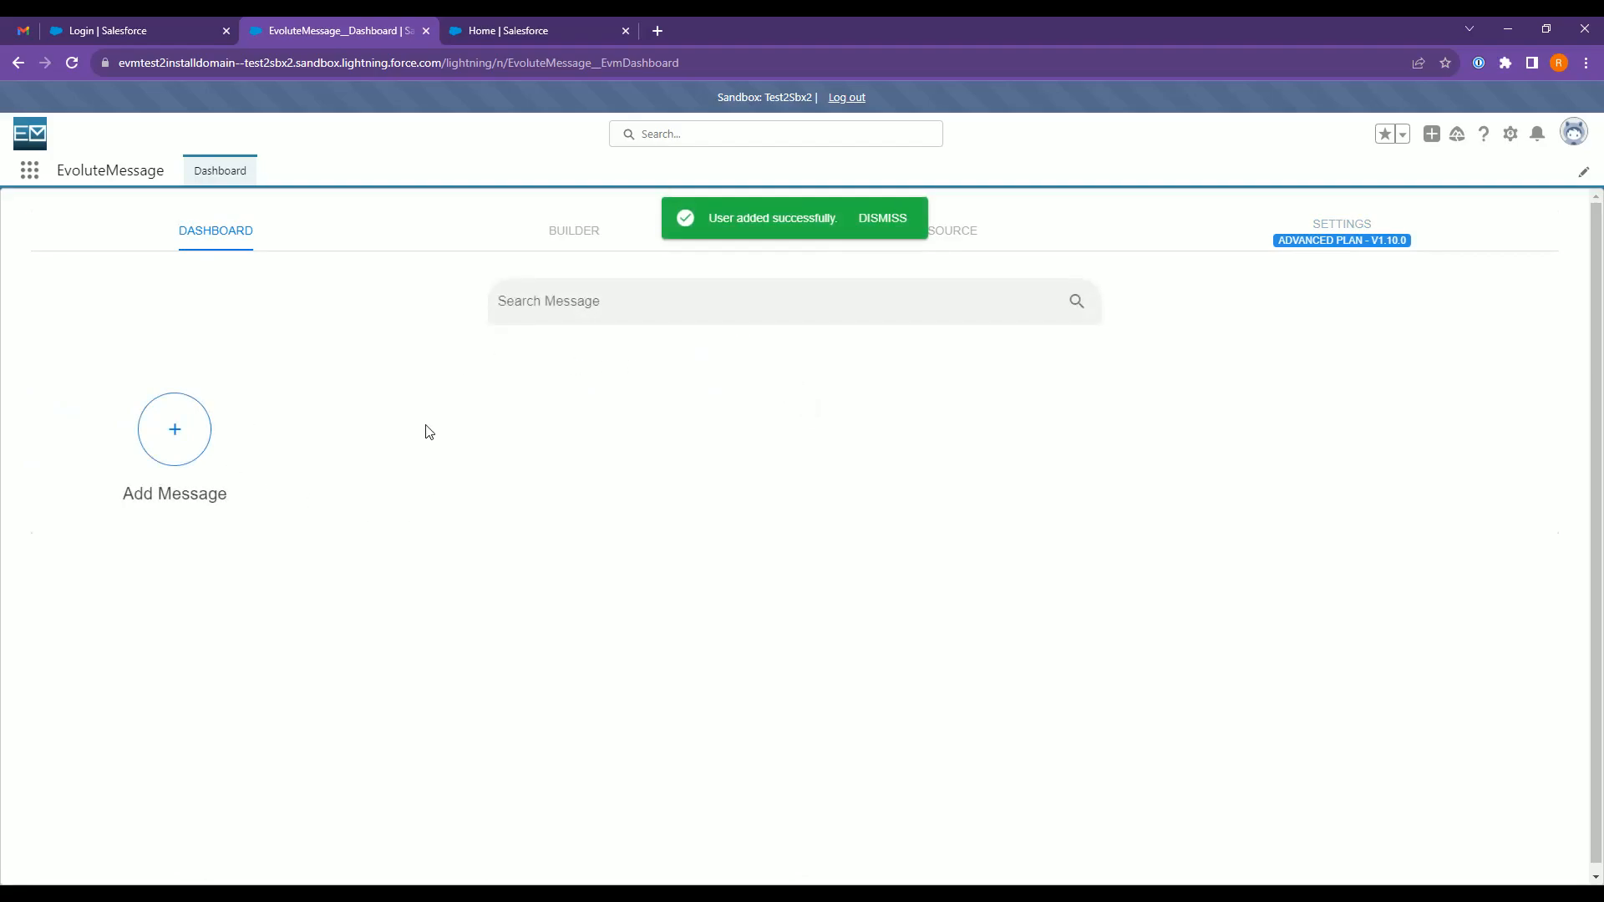
Add a new message from the Salesforce Toast template and name it "Toast Message".
{"action": "left_click", "coordinate": [180, 450]}
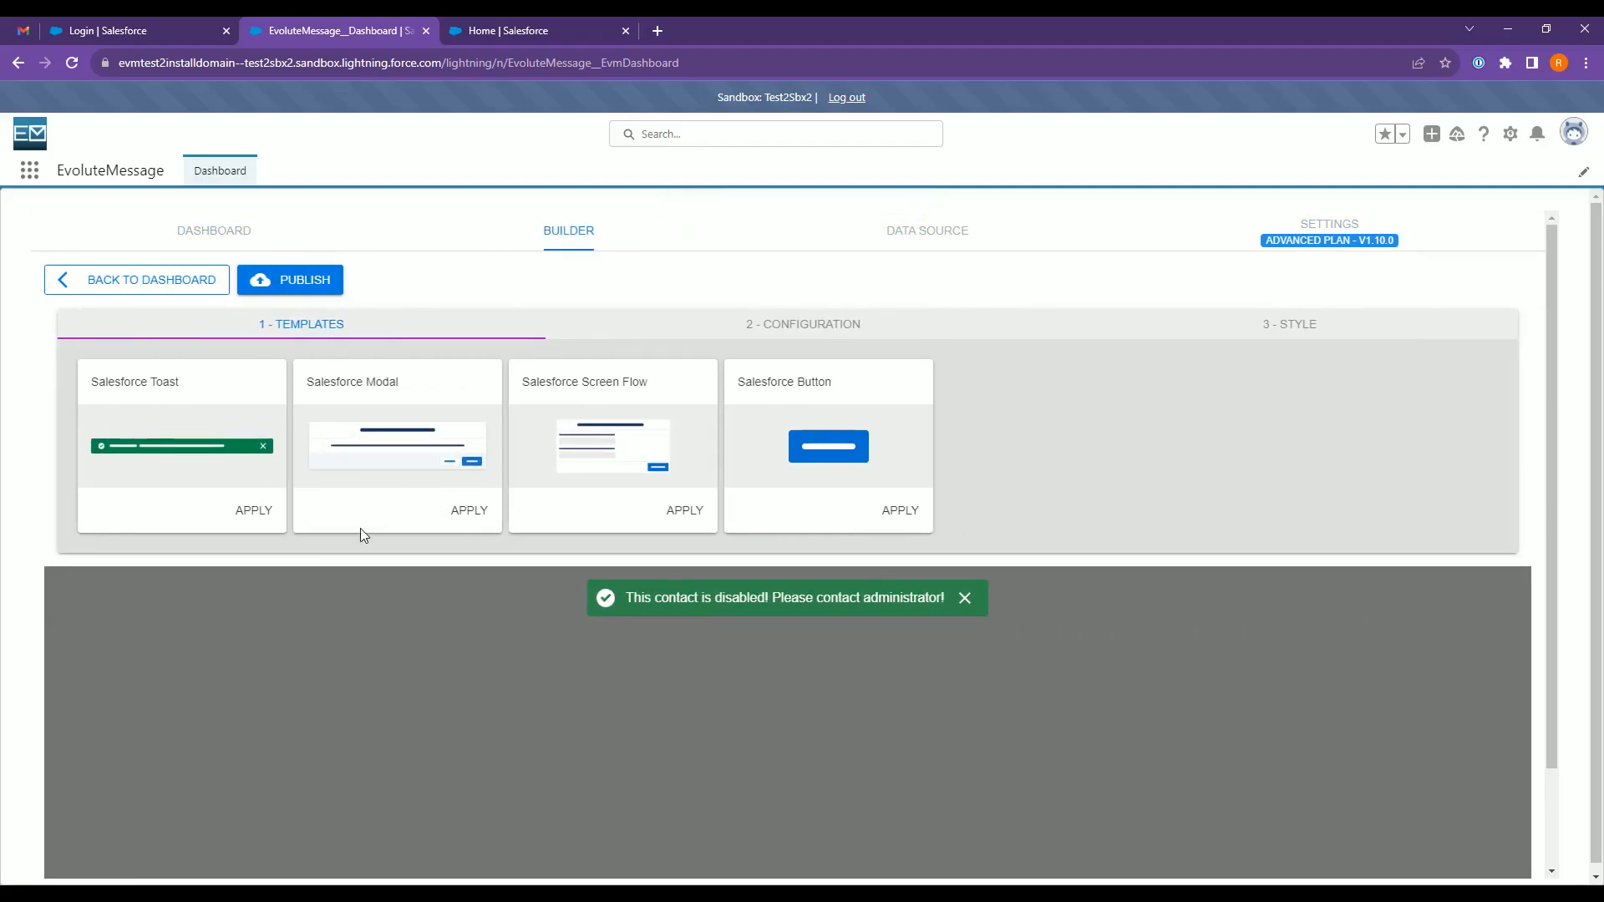
{"action": "left_click", "coordinate": [253, 516]}
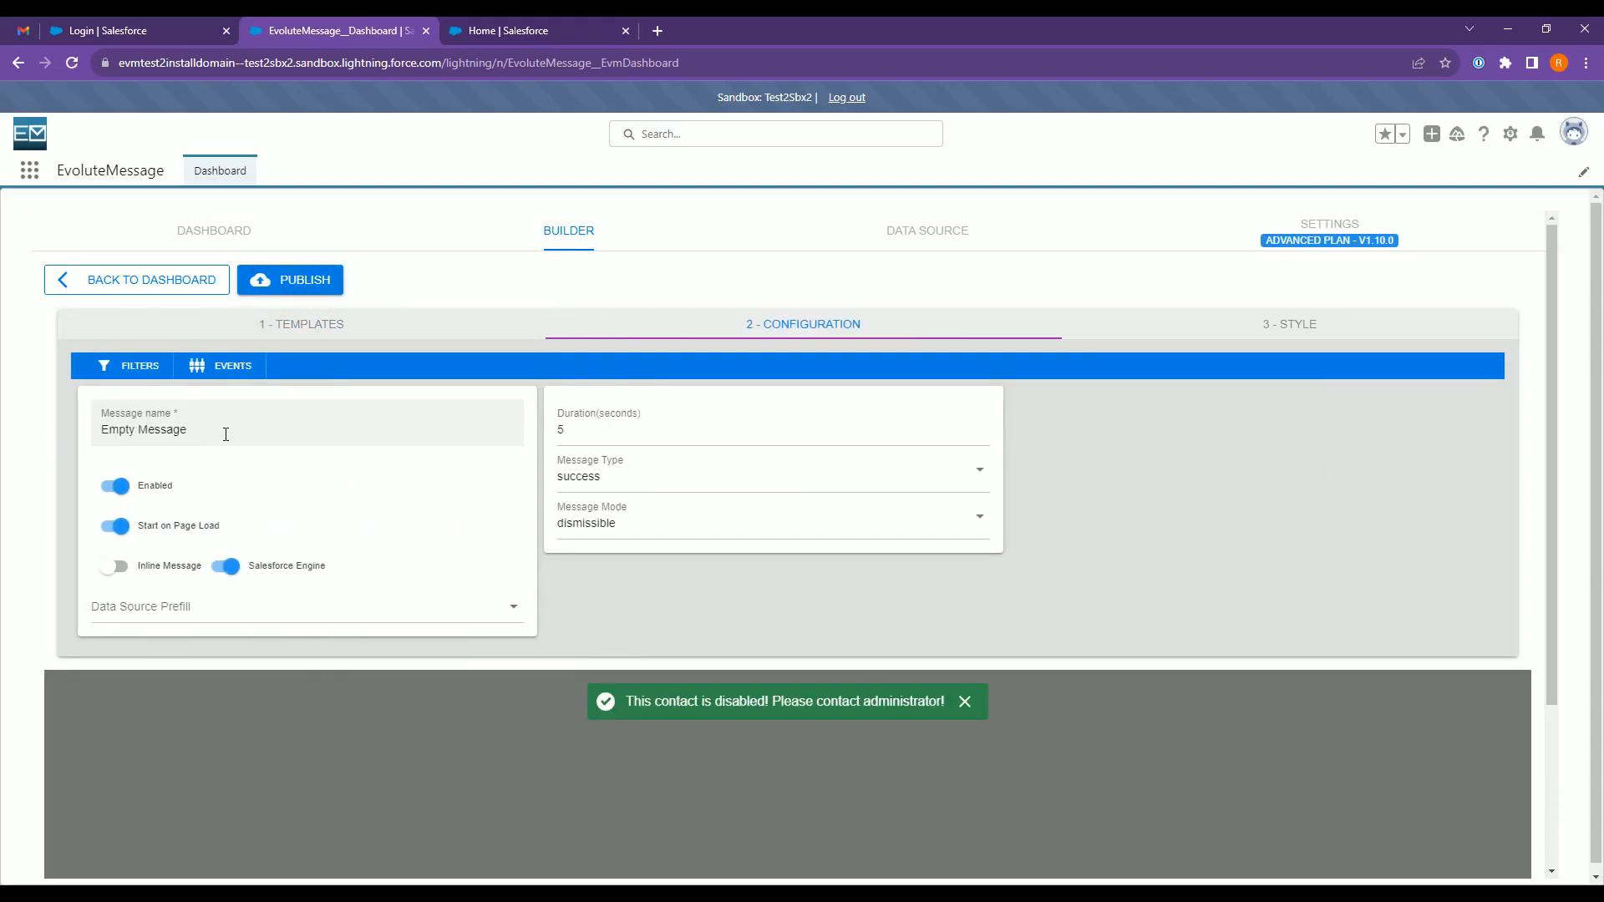
{"action": "left_click_drag", "start_coordinate": [222, 431], "coordinate": [84, 418]}
{"action": "type", "text": "Toas"}
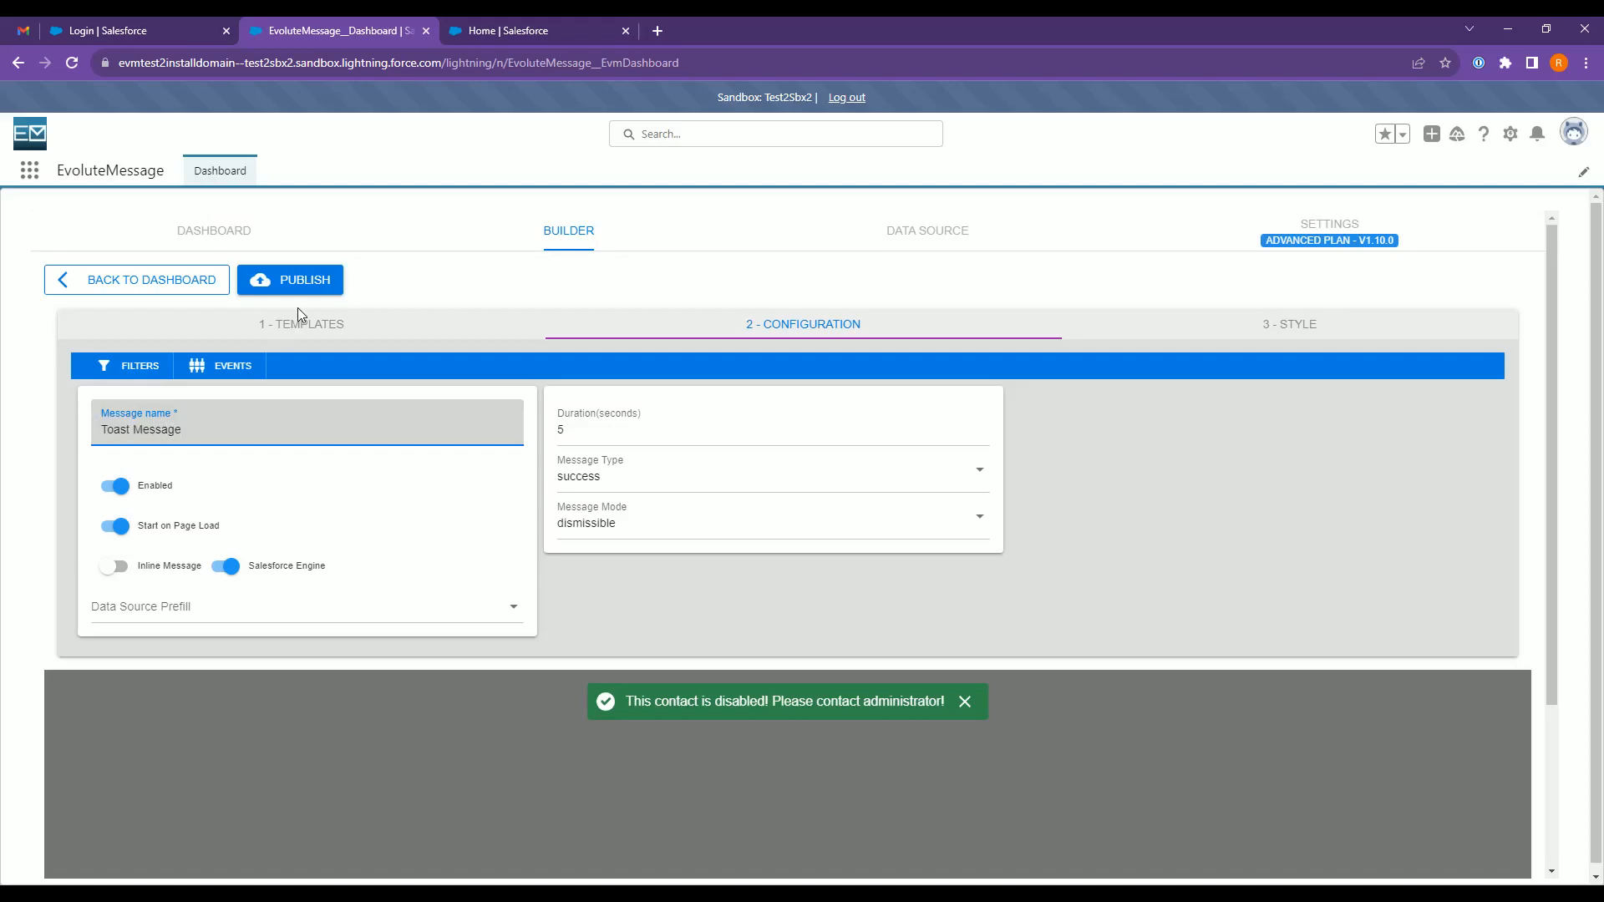
Publish the Toast Message, then open the TestAcc account record in the Service app's browser tab.
{"action": "left_click", "coordinate": [294, 279]}
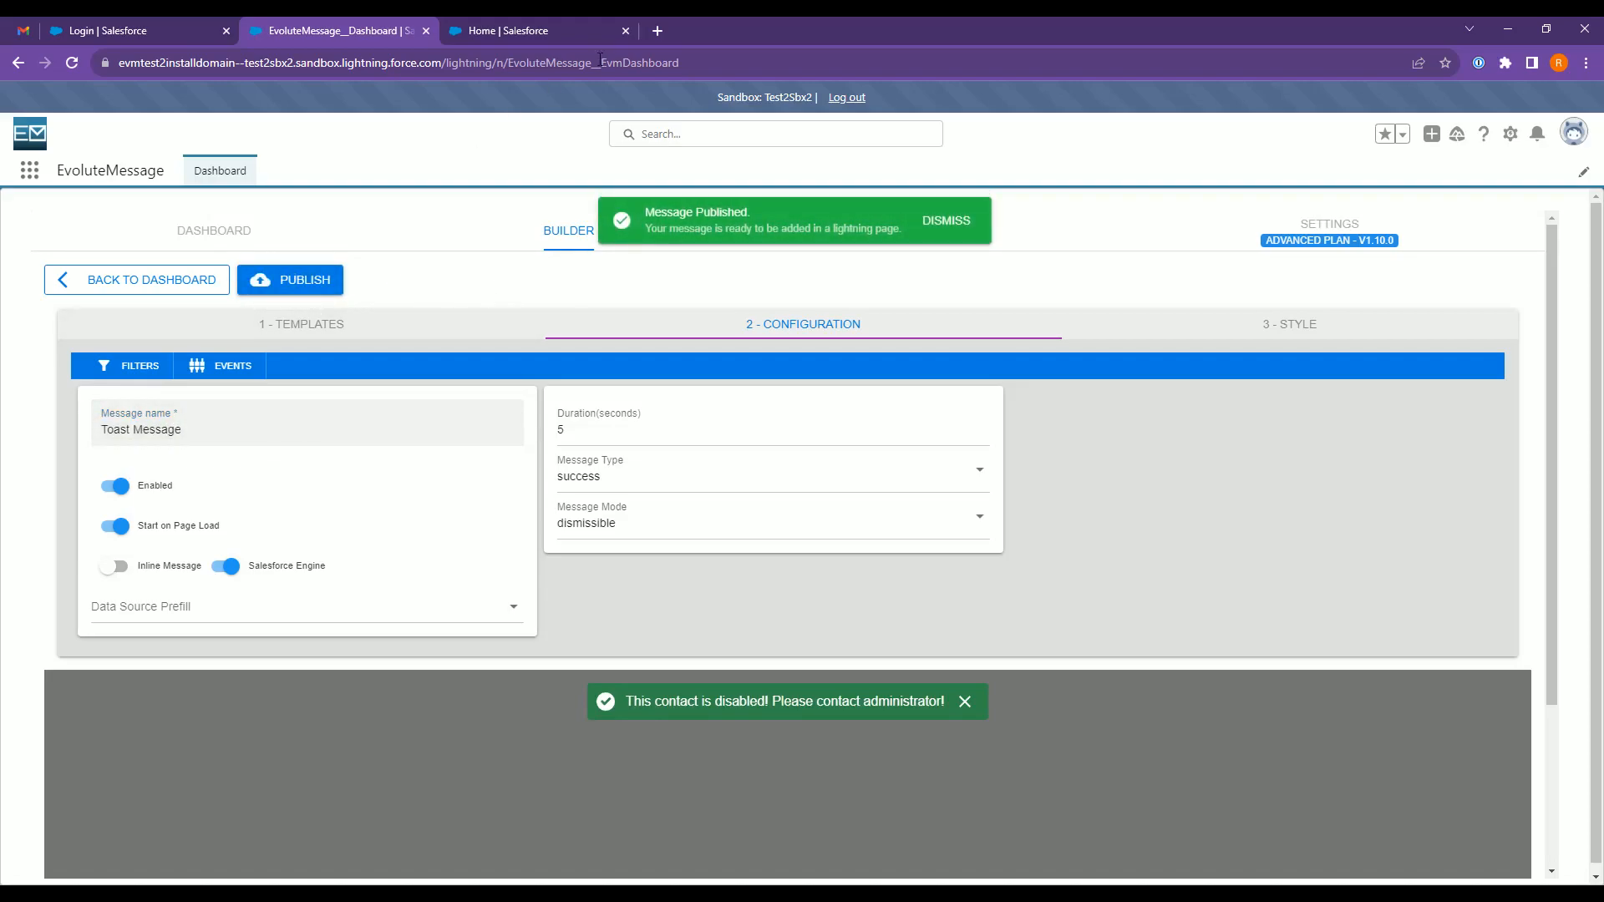
{"action": "left_click", "coordinate": [511, 24]}
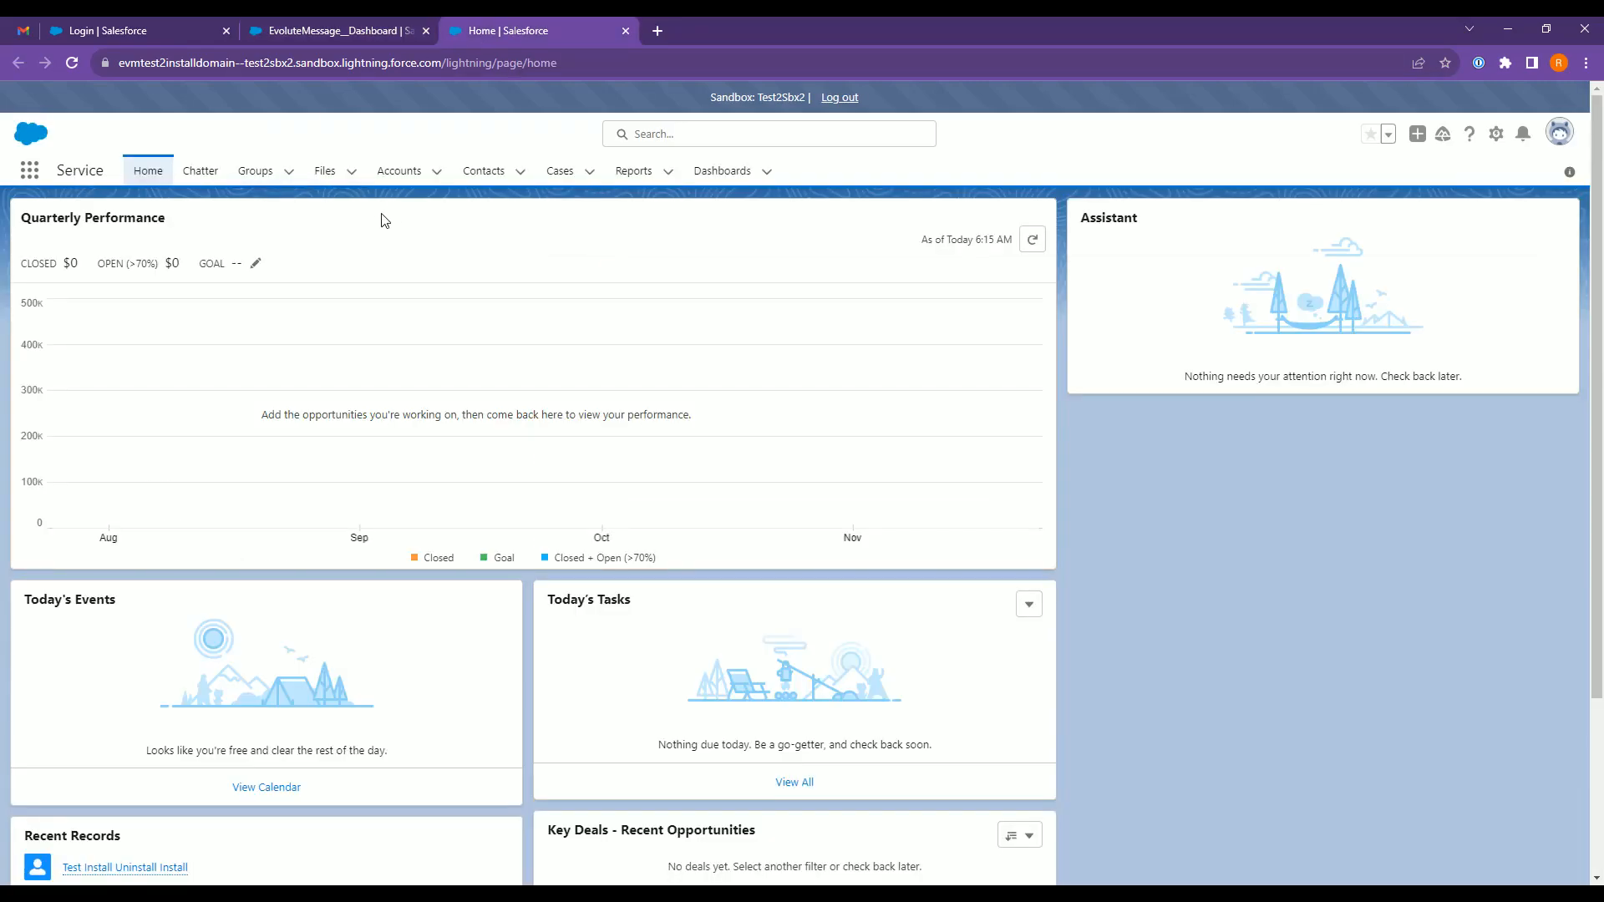
{"action": "left_click", "coordinate": [398, 174]}
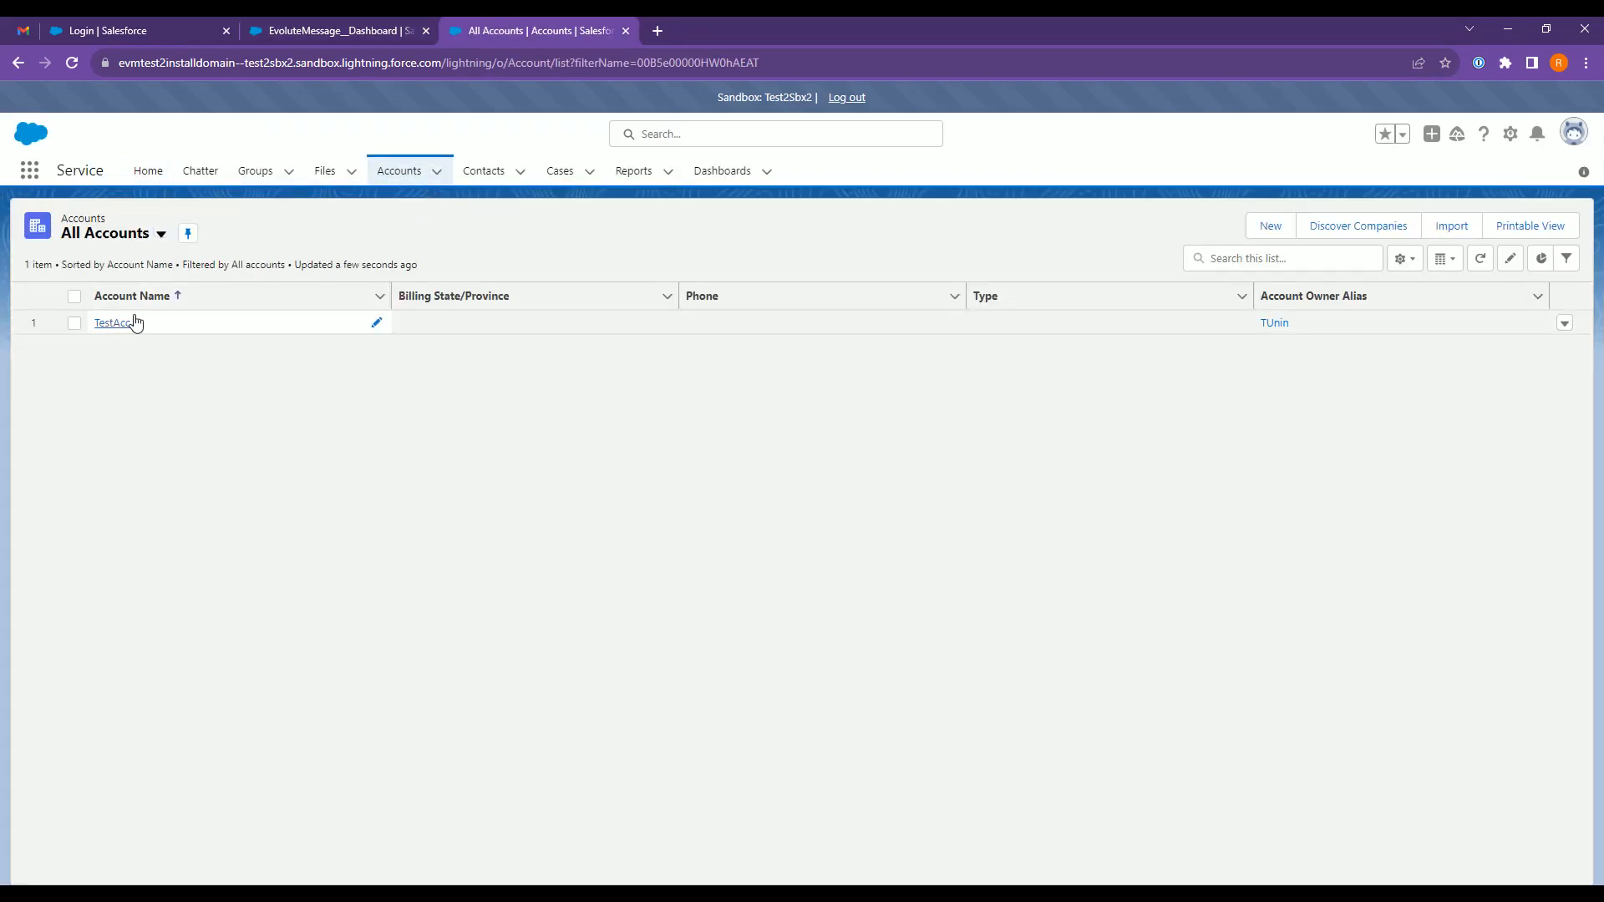
{"action": "left_click", "coordinate": [117, 324]}
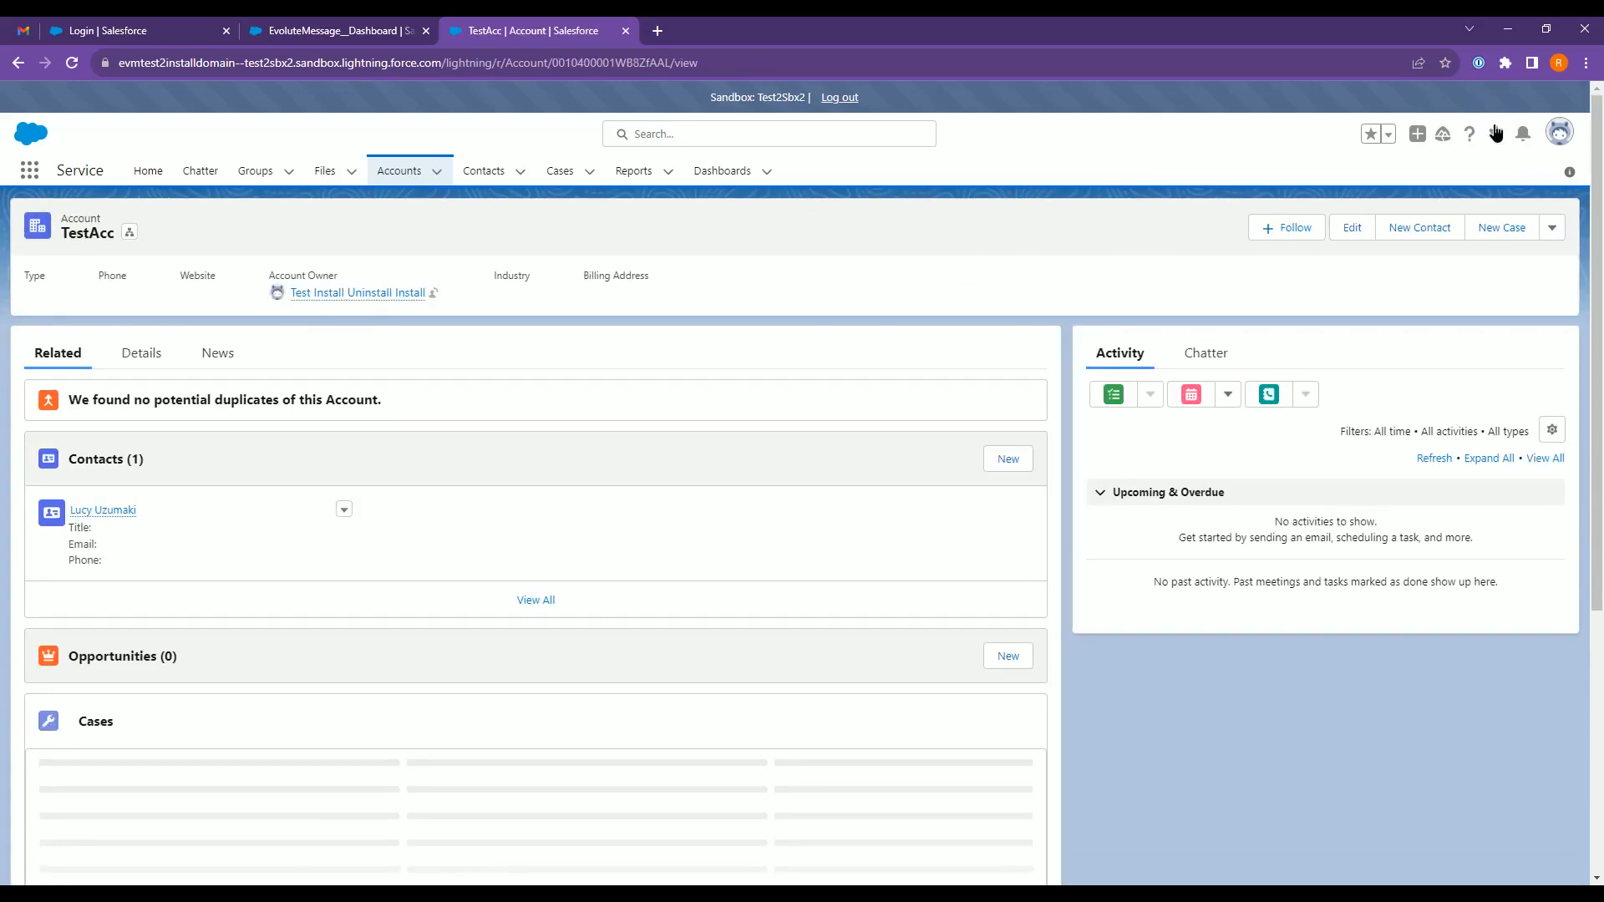
Edit the account record page, adding an Evm Advanced Message component above the Activity section with "Toast Message" as its message.
{"action": "left_click", "coordinate": [1495, 134]}
{"action": "left_click", "coordinate": [1425, 354]}
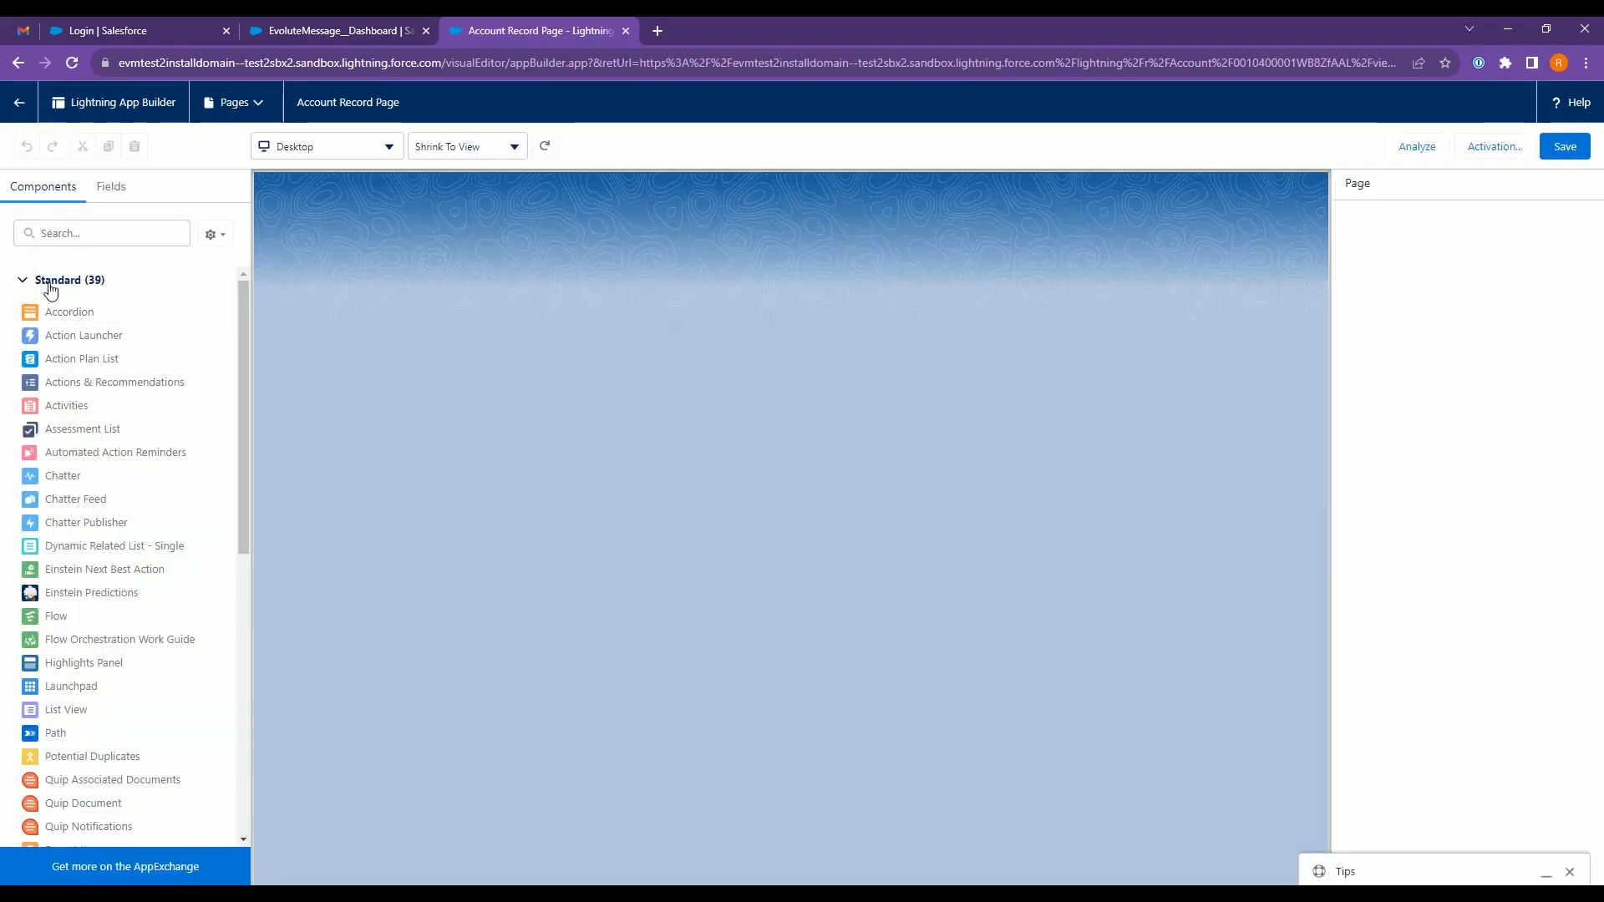
{"action": "left_click", "coordinate": [48, 284]}
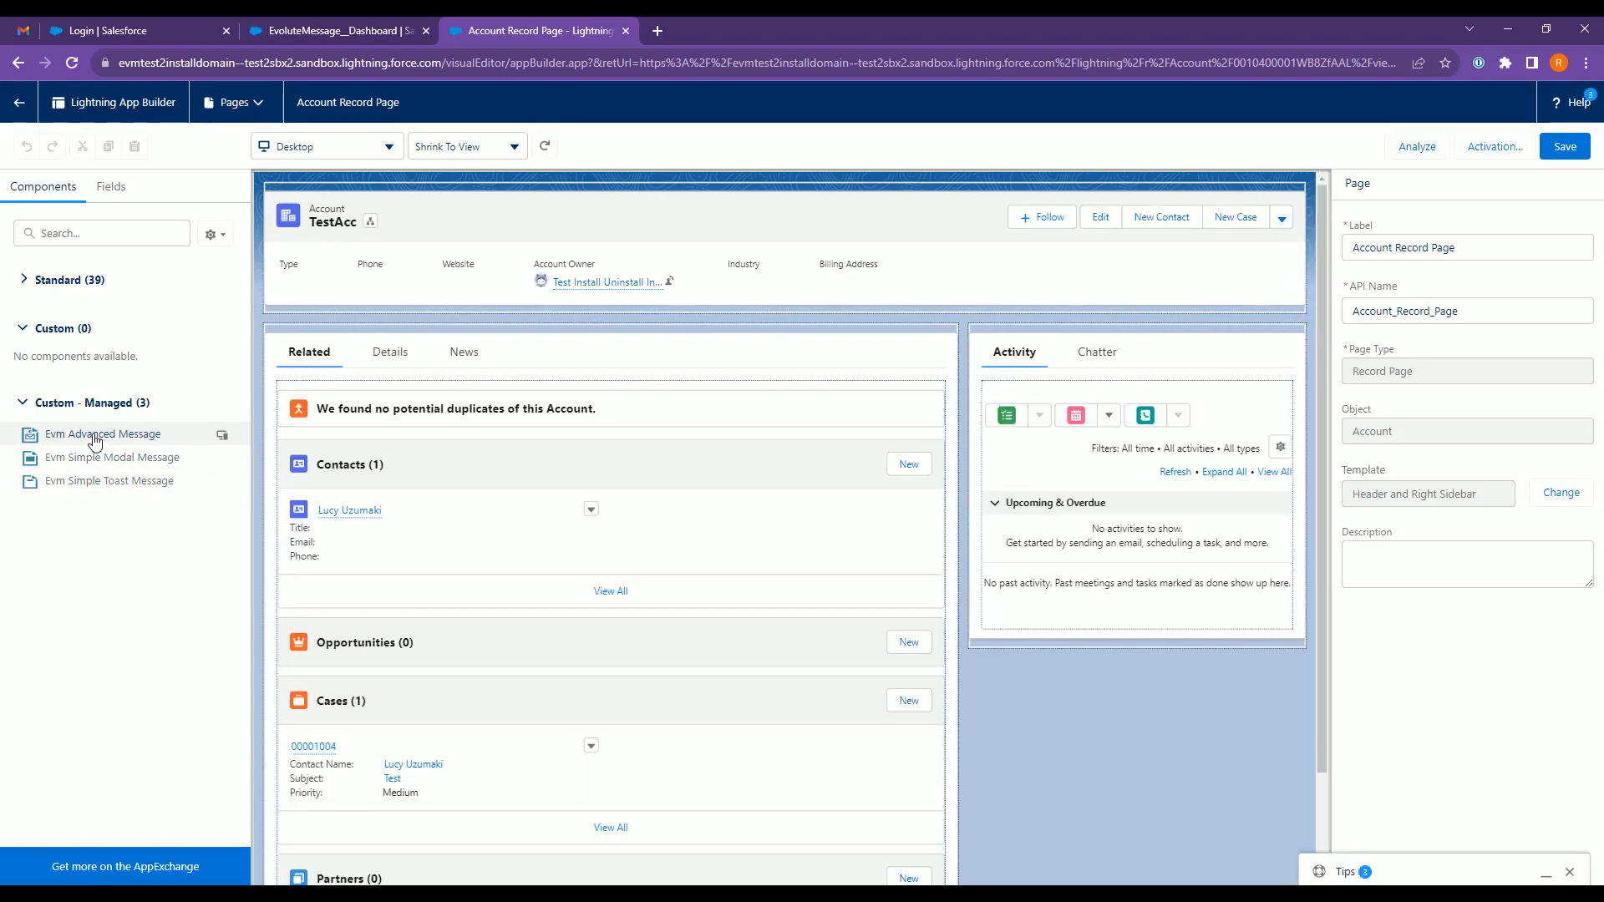
{"action": "left_click_drag", "start_coordinate": [97, 440], "coordinate": [1034, 336]}
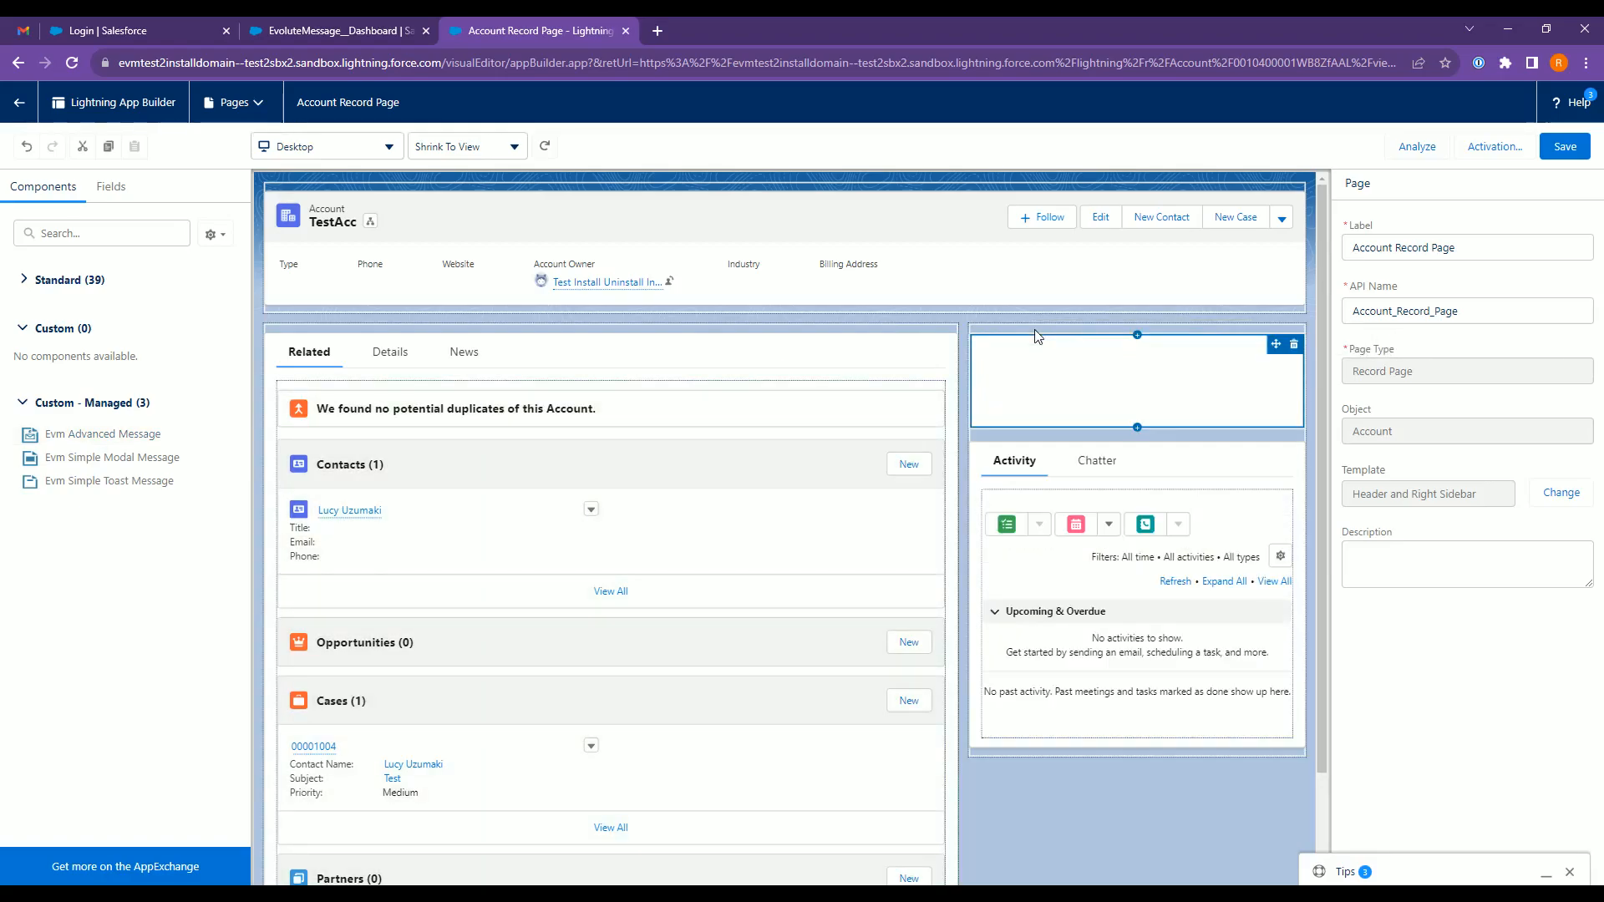
{"action": "left_click", "coordinate": [1401, 250]}
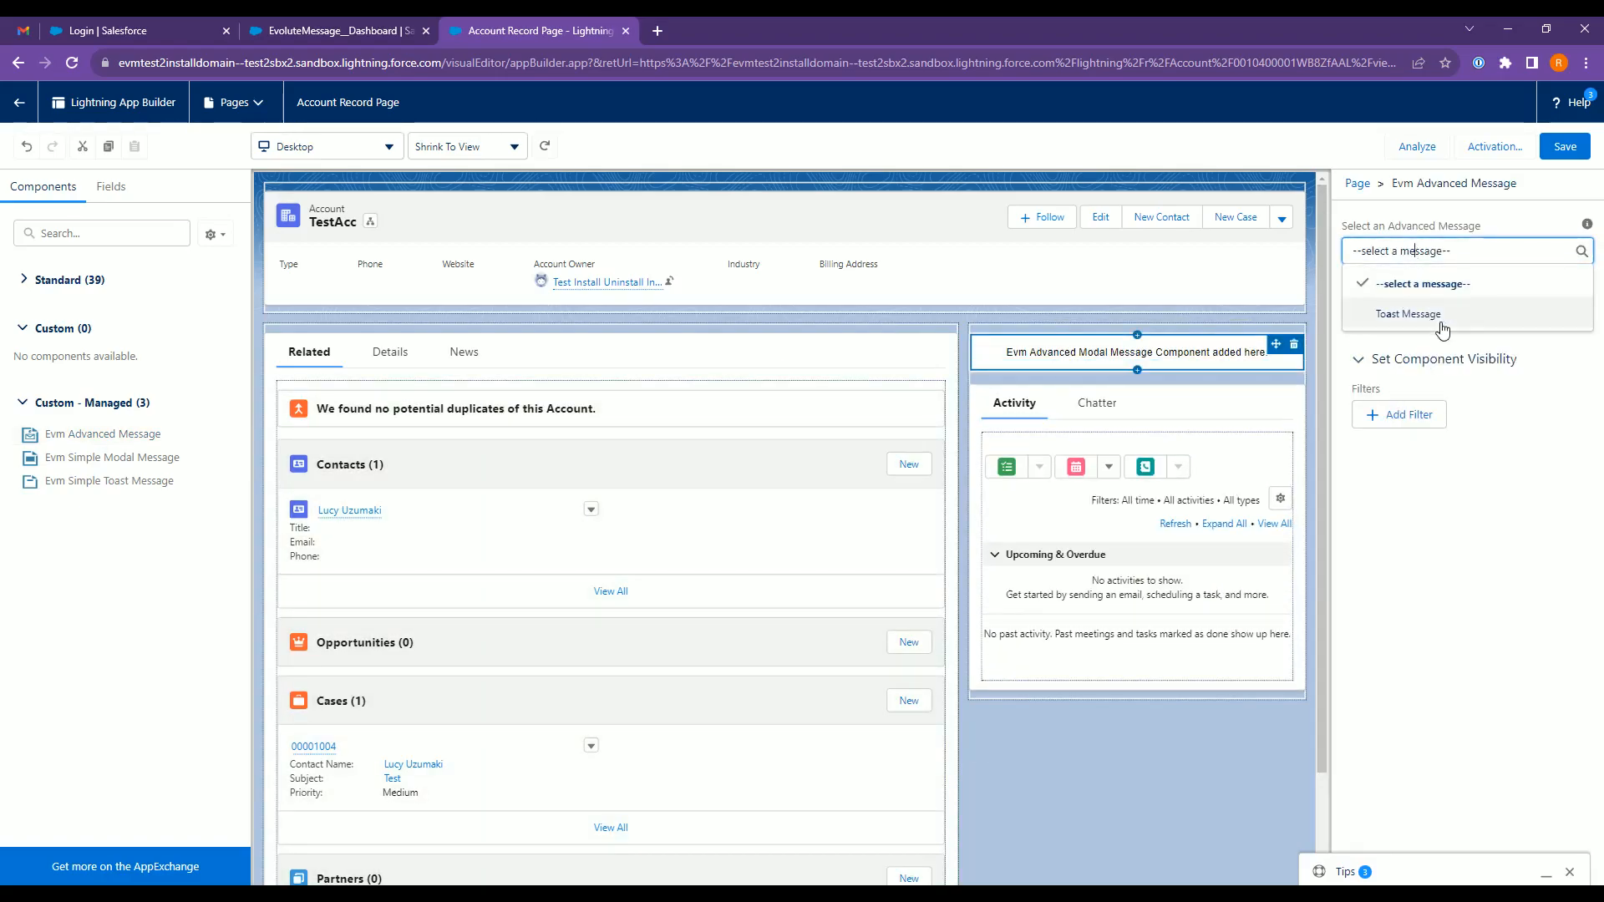
{"action": "left_click", "coordinate": [1420, 325]}
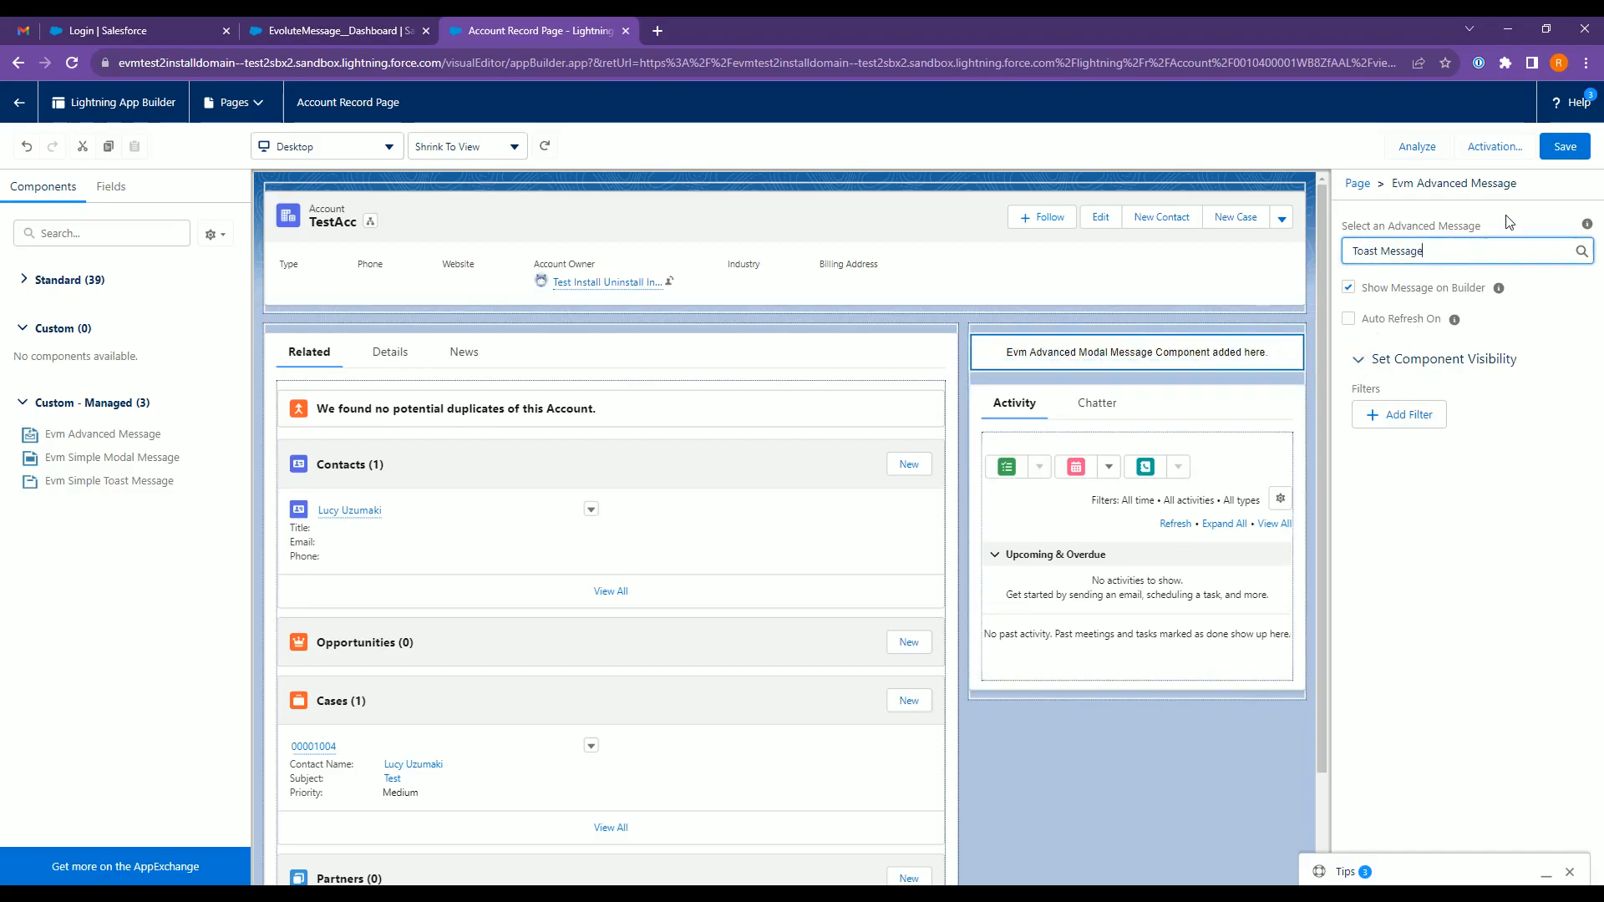
Save the account record page, close its activation settings and dismiss the toast on the TestAcc record.
{"action": "left_click", "coordinate": [1565, 146]}
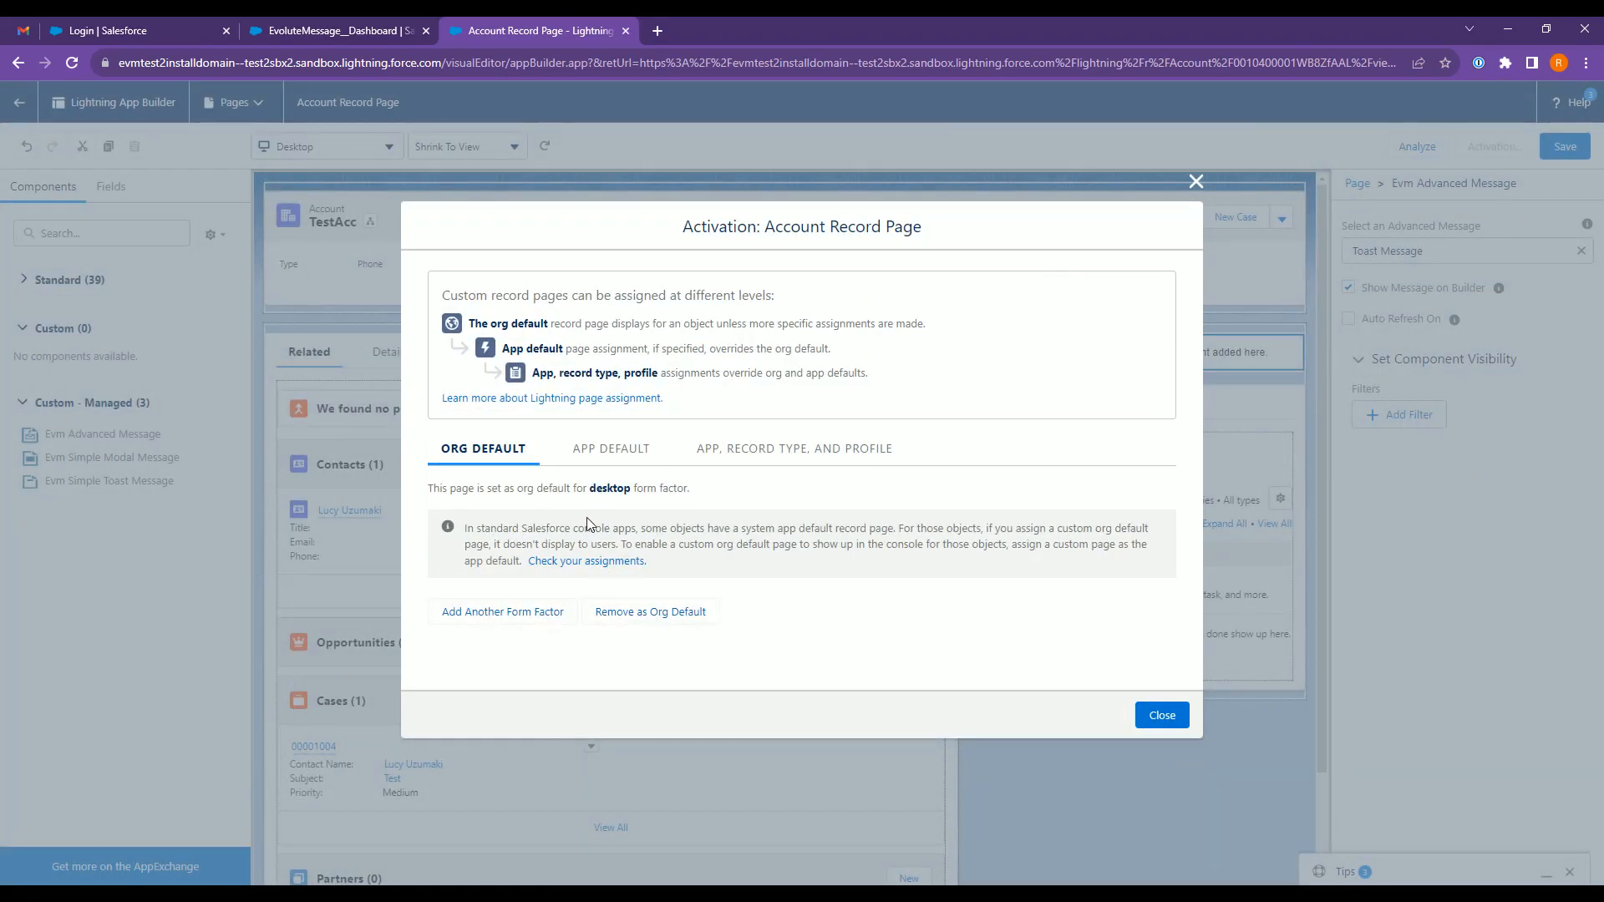
{"action": "left_click", "coordinate": [1196, 182]}
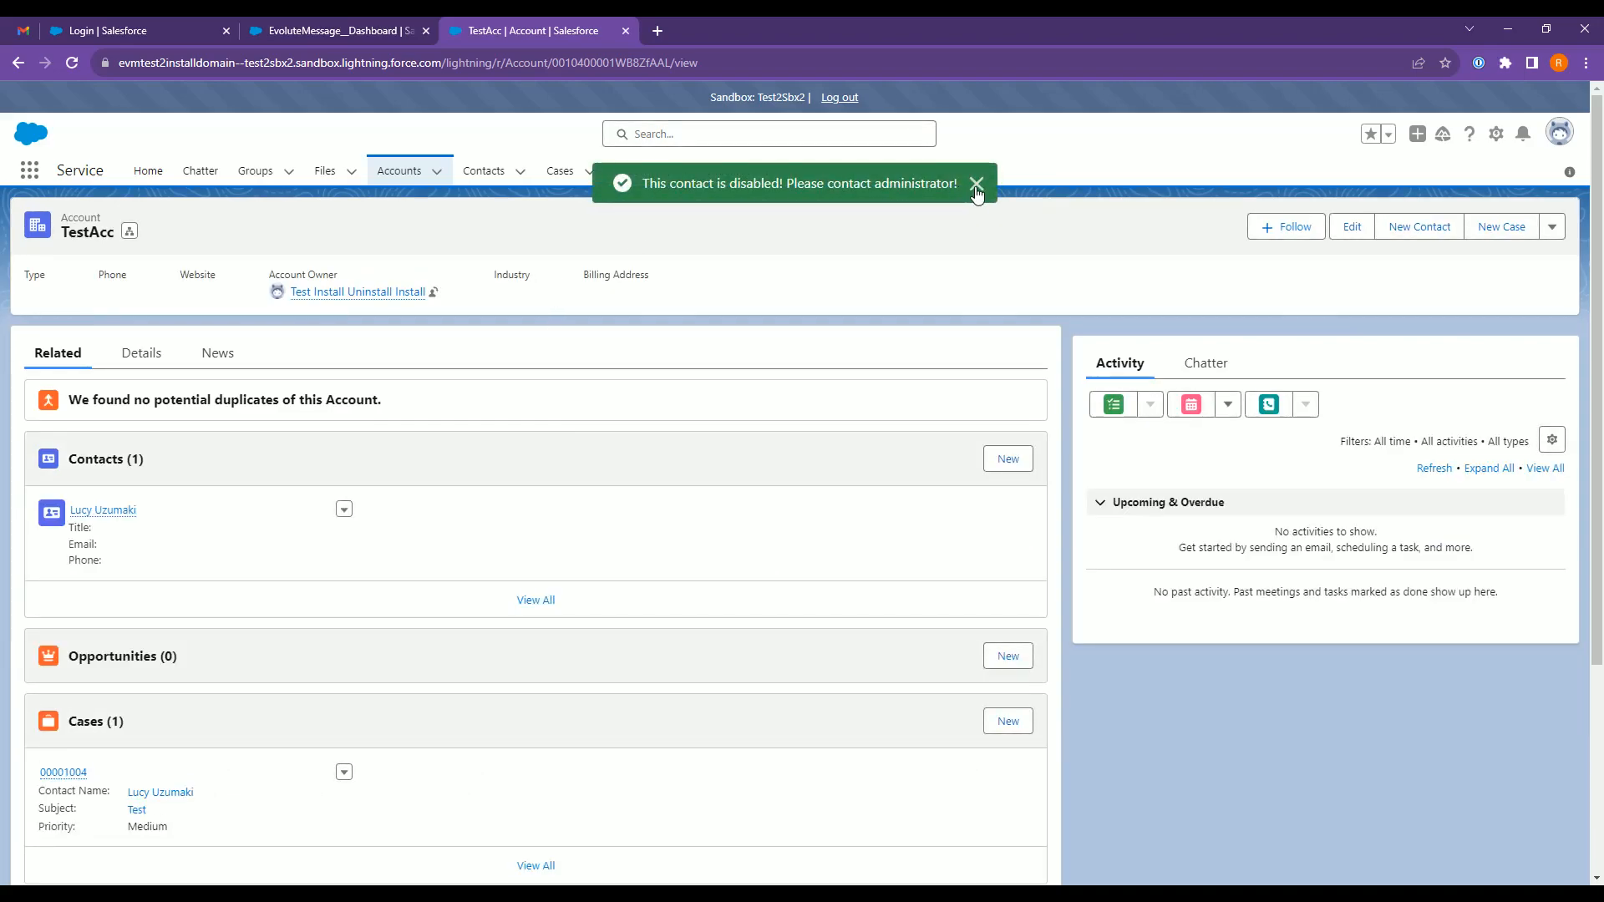
{"action": "left_click", "coordinate": [976, 184]}
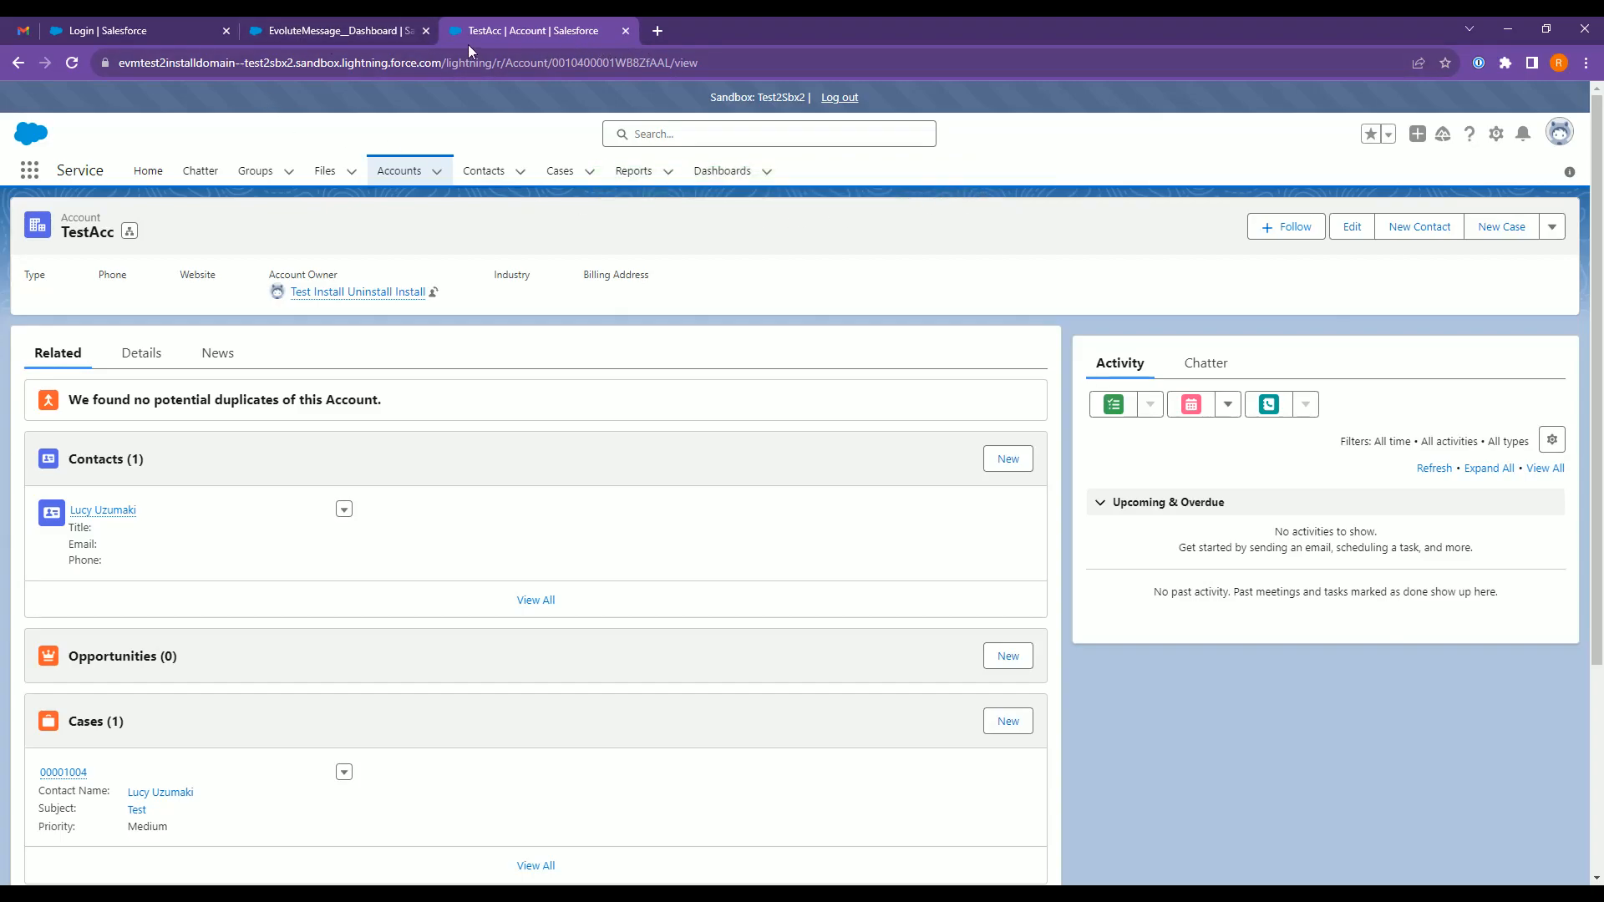
From the EvoluteMessage settings, view the support documentation and the Contact Us form, and return to the settings.
{"action": "left_click", "coordinate": [328, 32]}
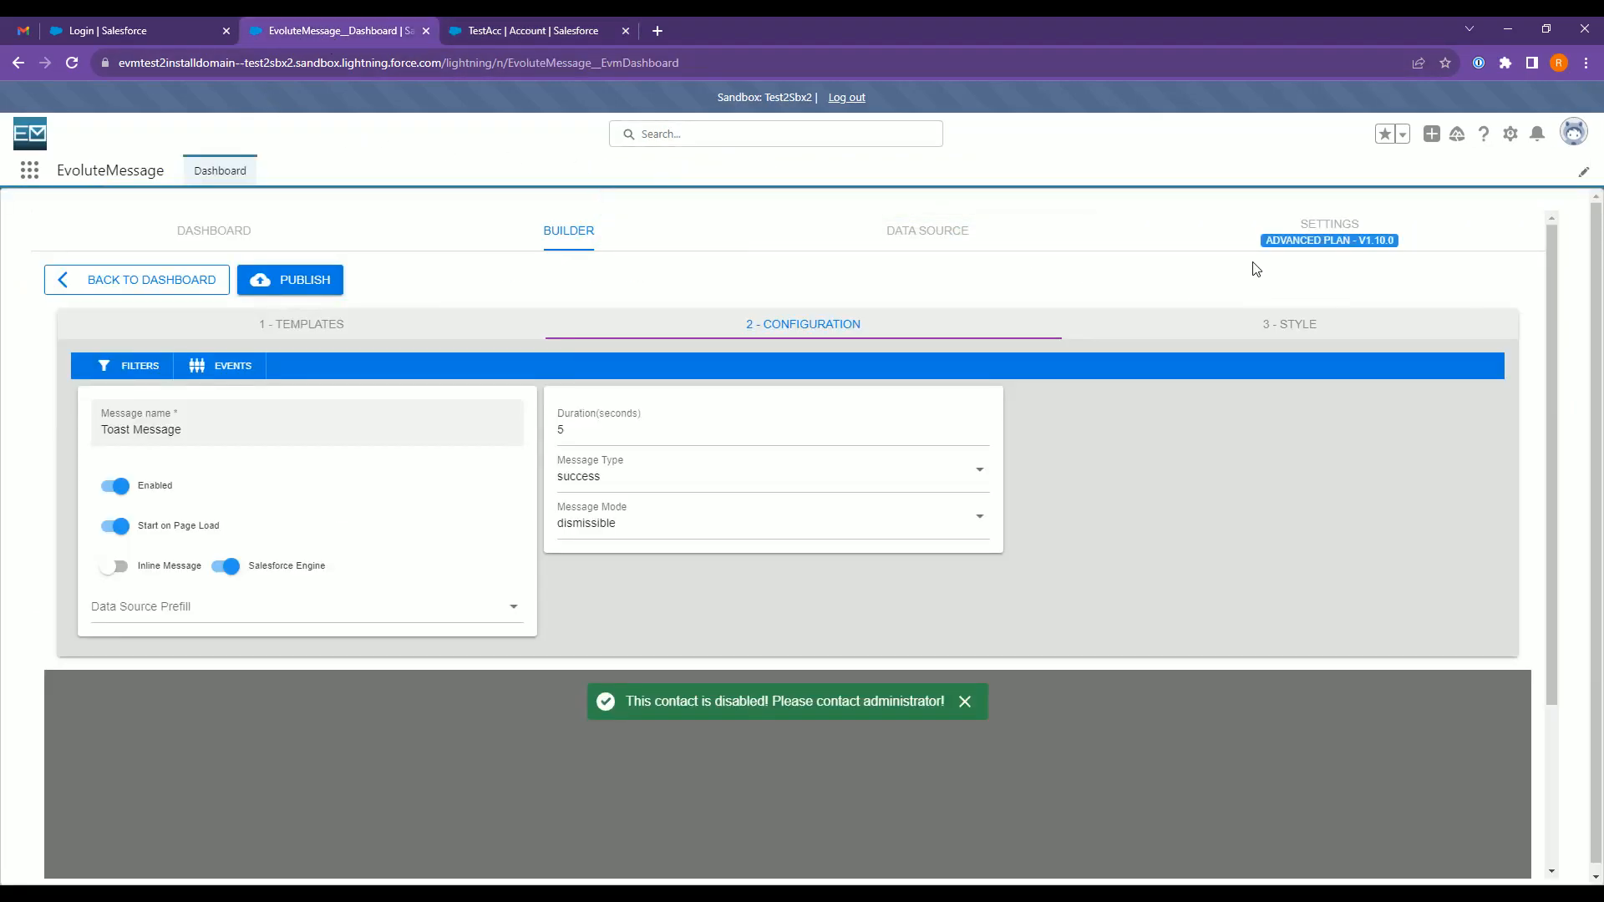
{"action": "left_click", "coordinate": [1229, 239]}
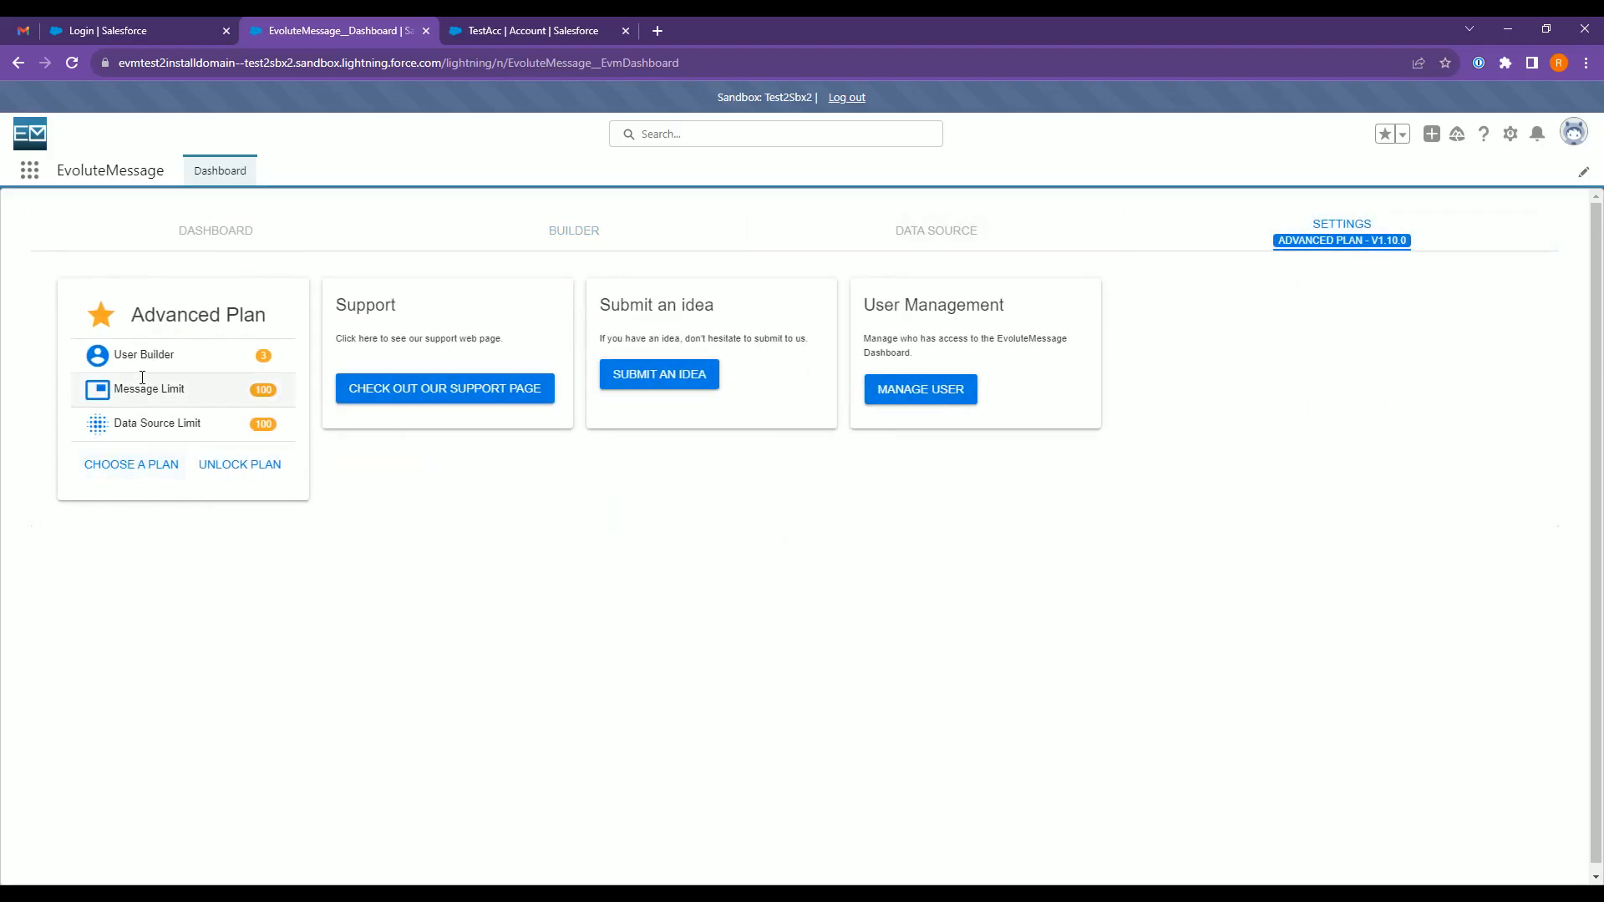
{"action": "left_click", "coordinate": [423, 391]}
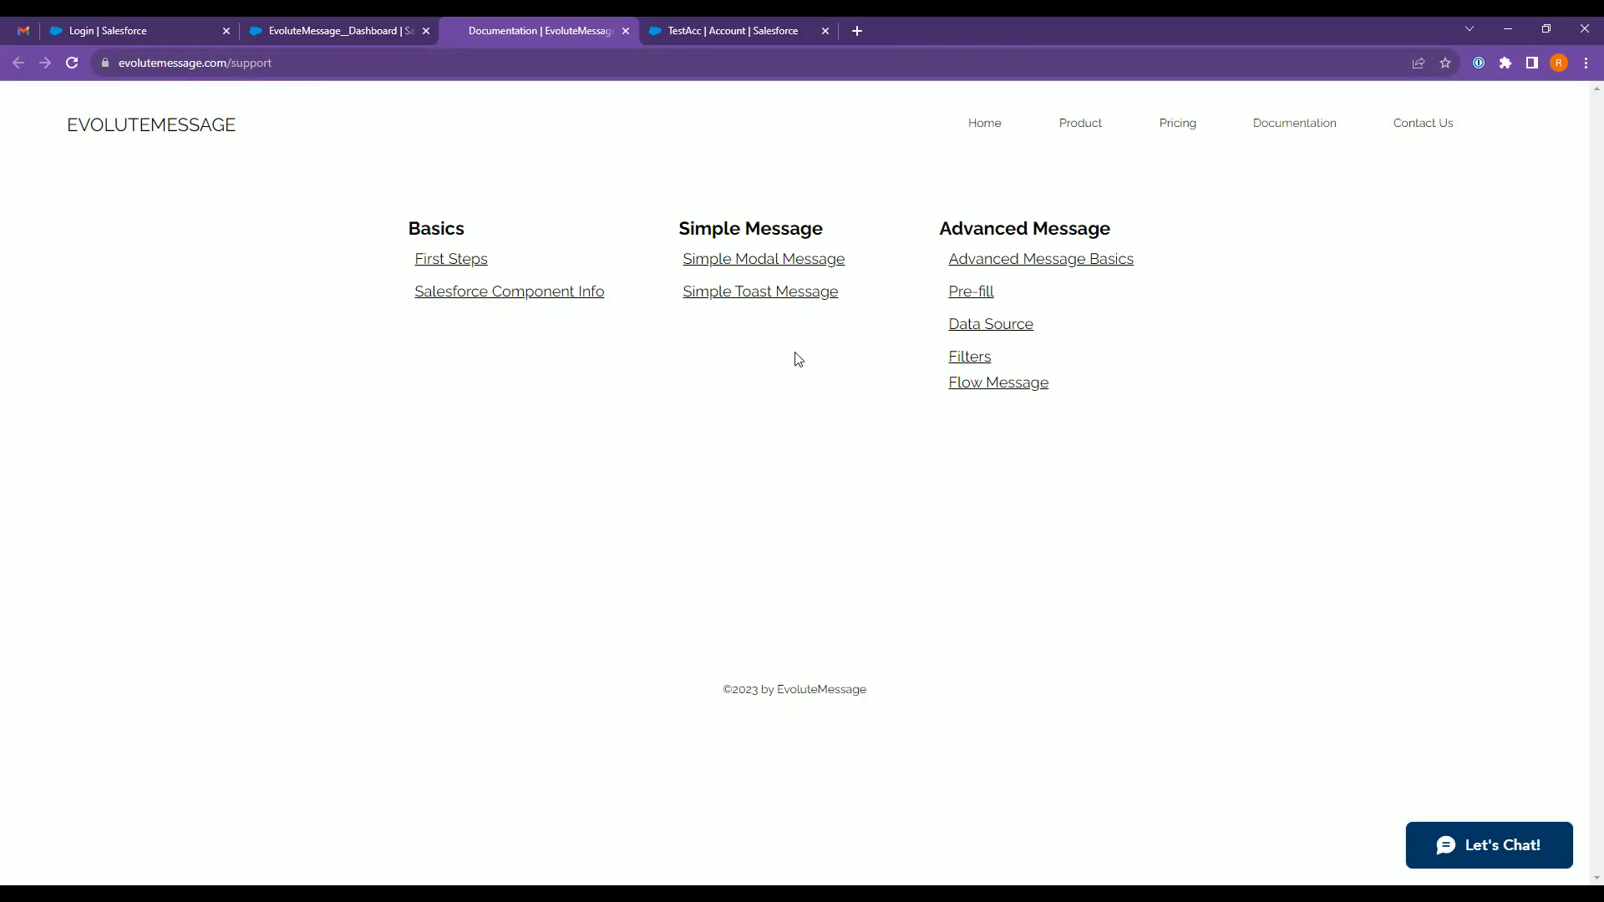
{"action": "left_click", "coordinate": [1410, 132]}
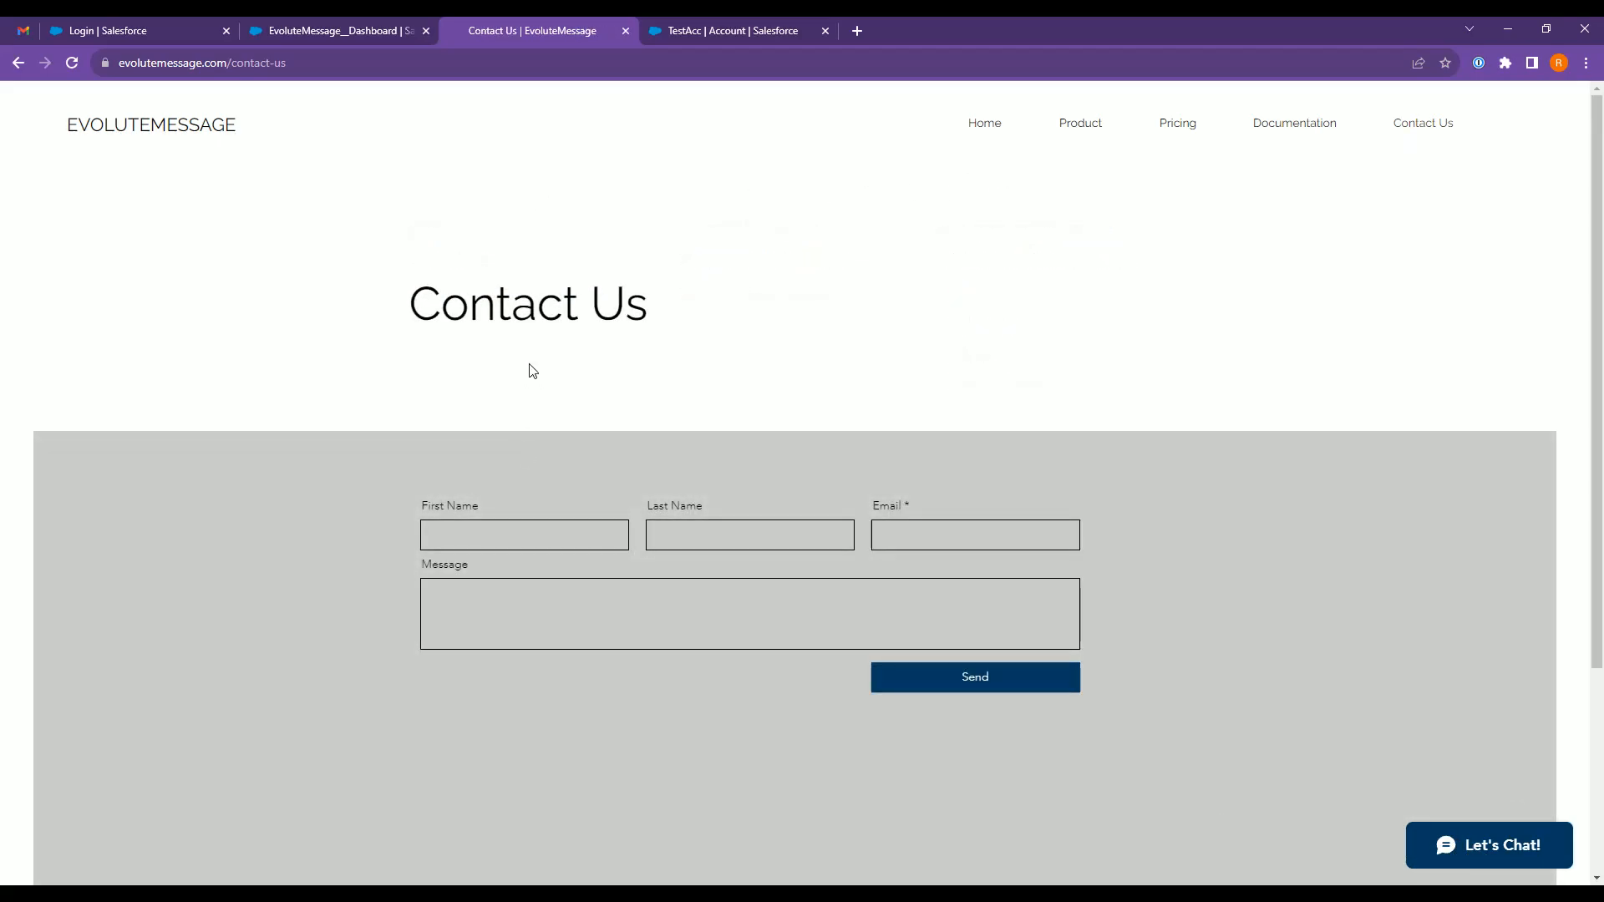
{"action": "left_click", "coordinate": [355, 27]}
{"action": "left_click", "coordinate": [547, 27]}
{"action": "left_click", "coordinate": [376, 30]}
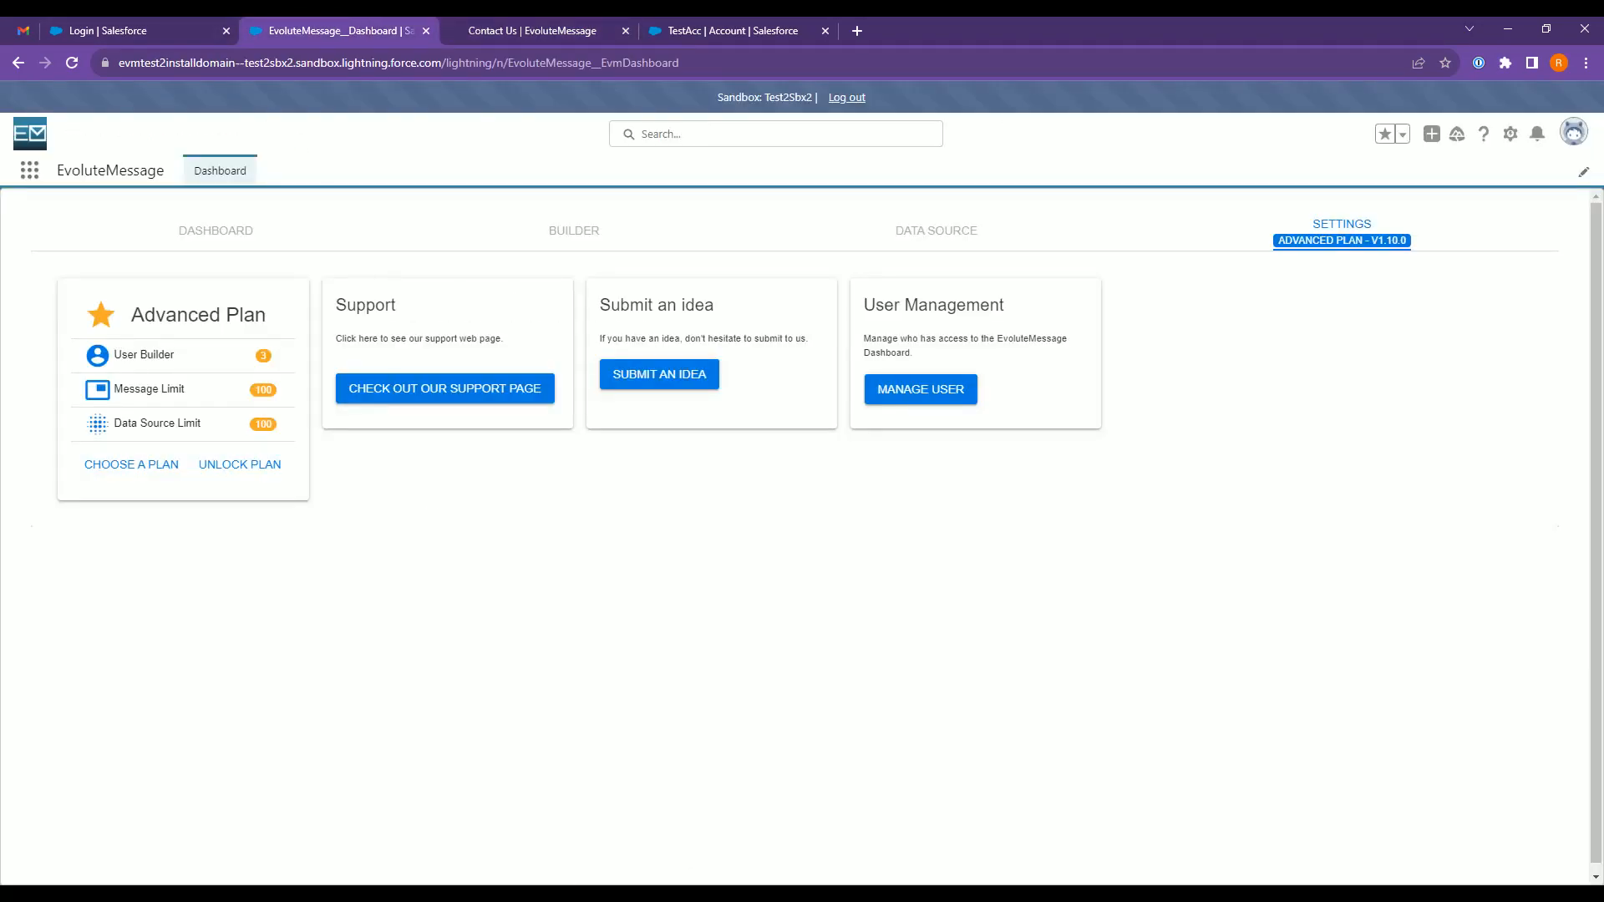